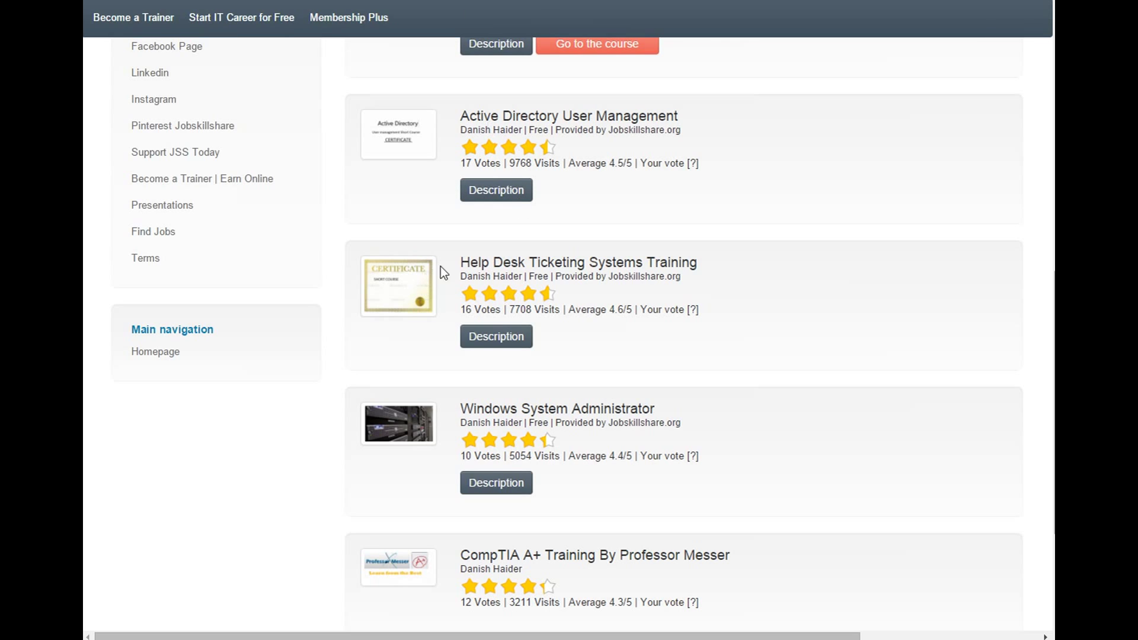
Review the Help Desk Ticketing Systems Training course in the course list and on its own course page.
left_click_drag(698, 261, 462, 263)
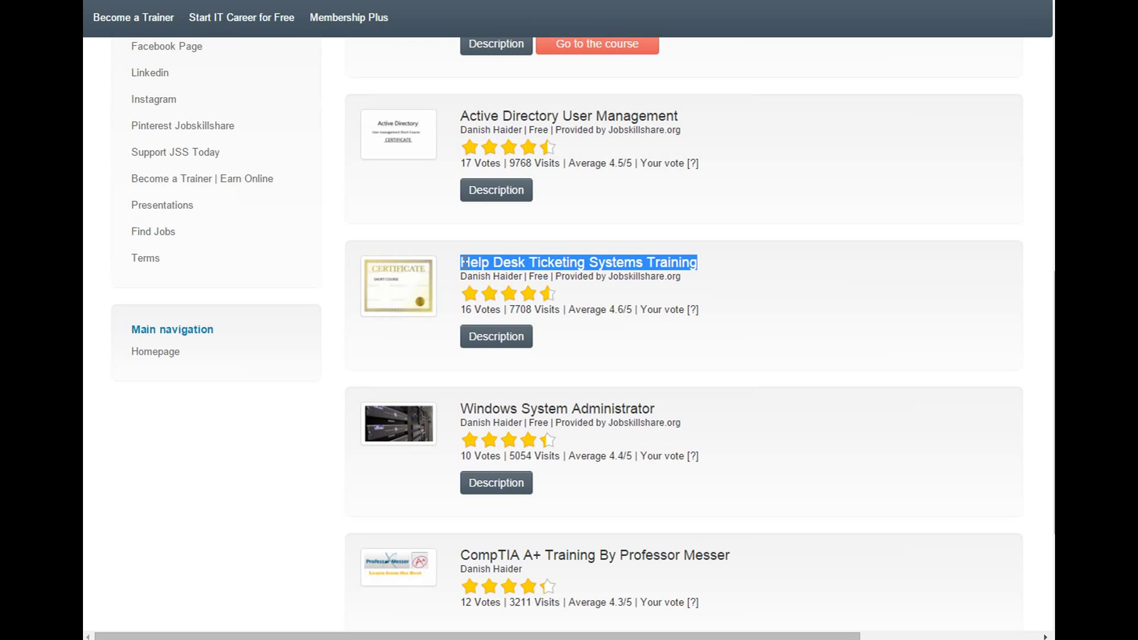
left_click(702, 261)
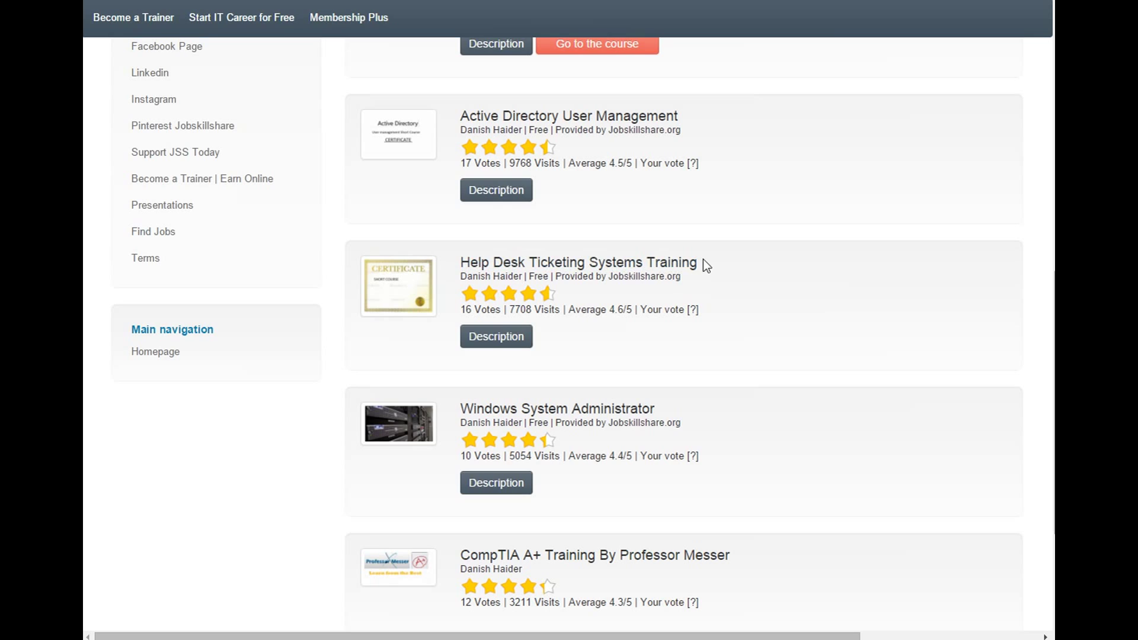
left_click_drag(705, 309, 460, 308)
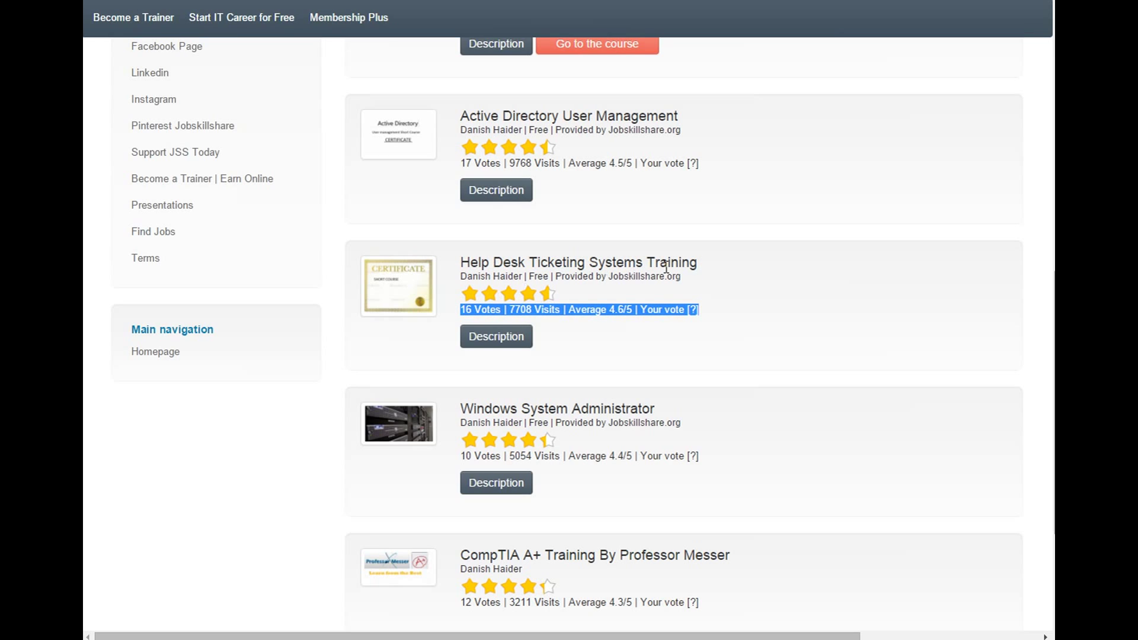
left_click_drag(694, 274, 451, 257)
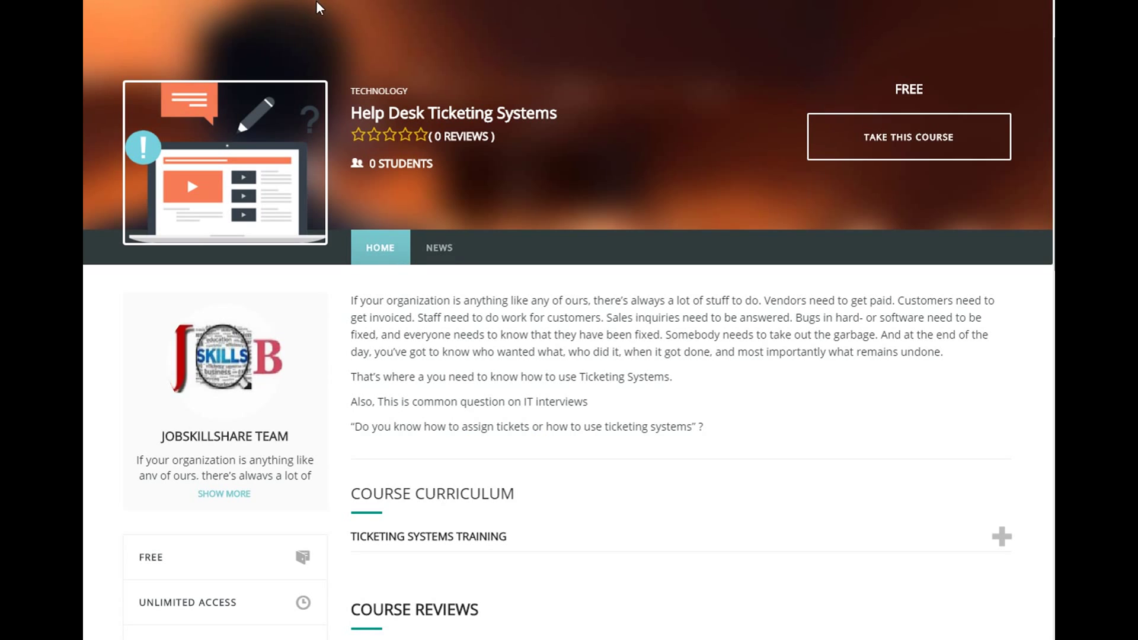
scroll(568, 320, "up", 1)
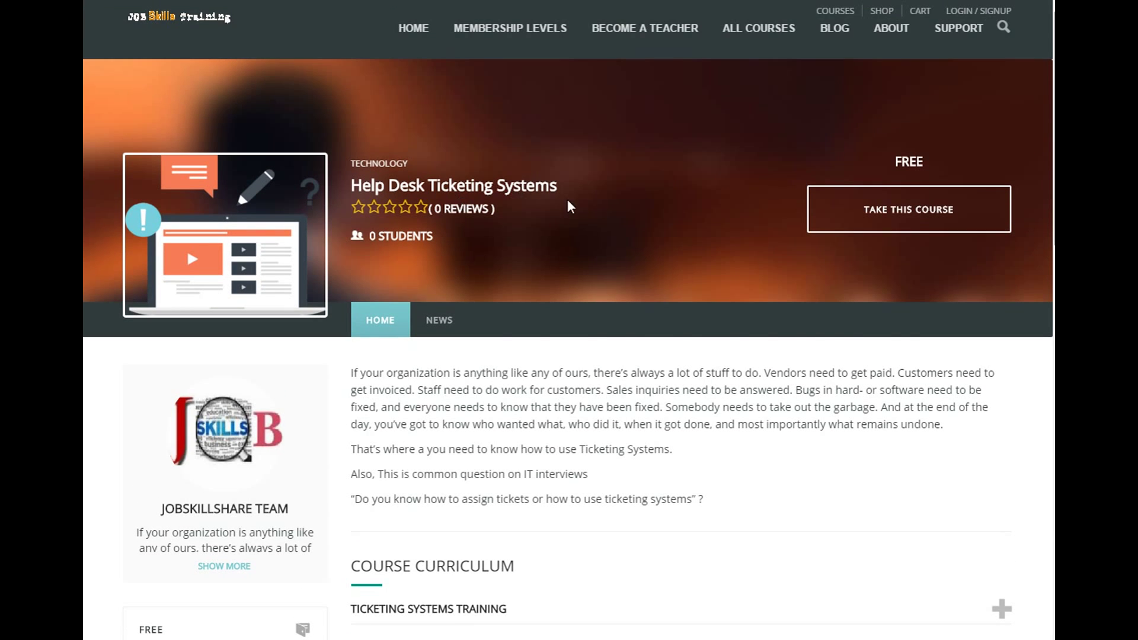
scroll(569, 206, "down", 3)
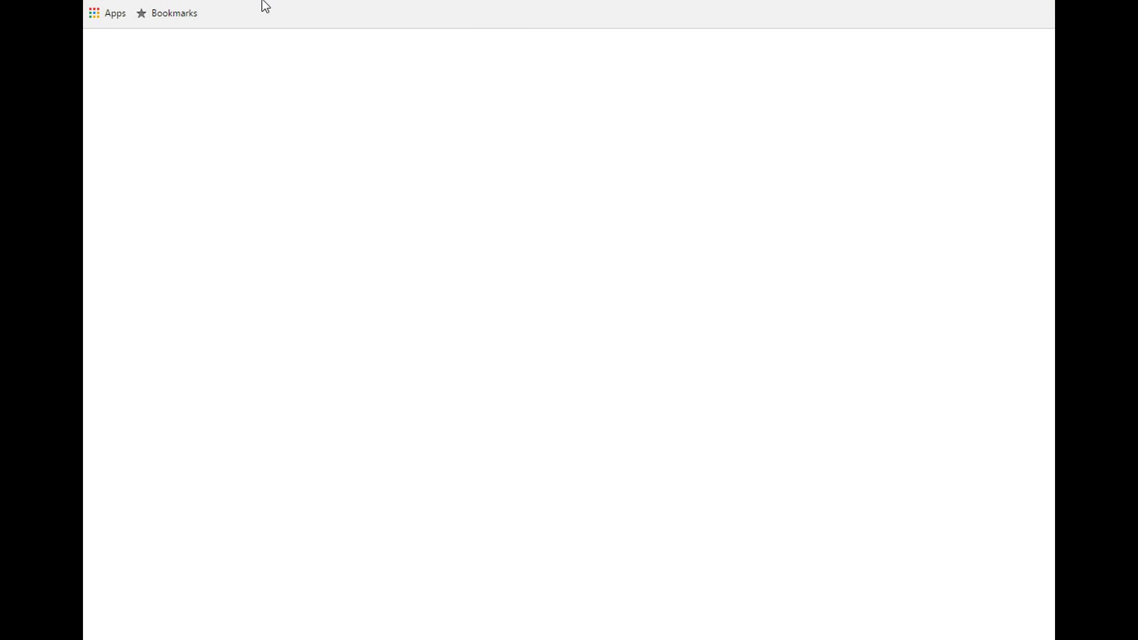
Open the Google home page and run a web search for indeed.com, using the corrected spelling.
type("google.c")
key("Return")
key("Return")
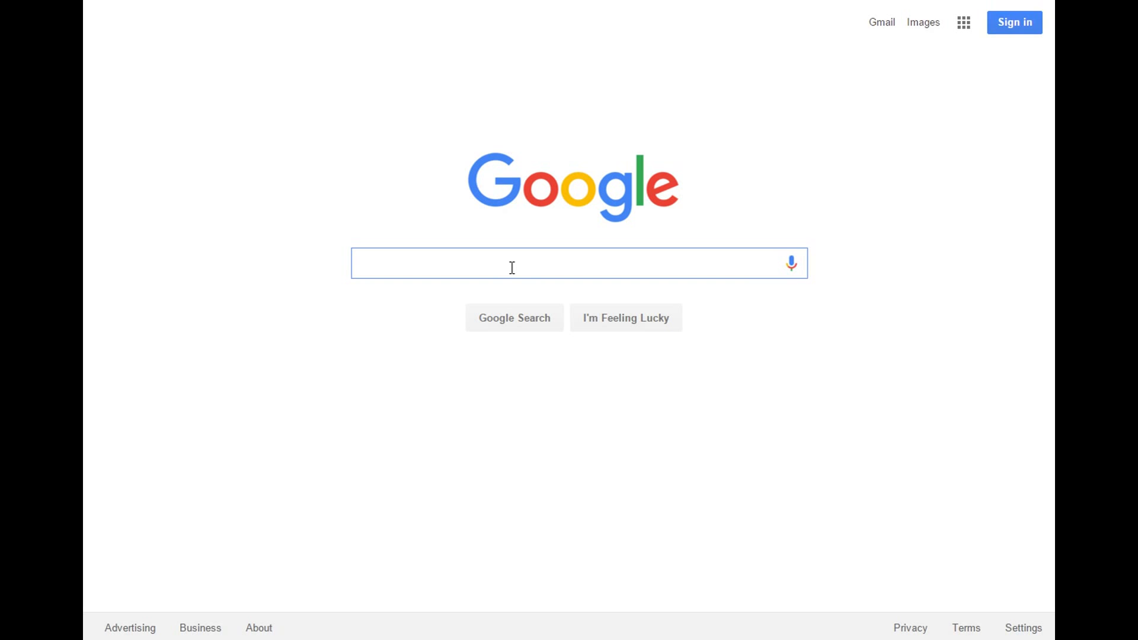
type("indeed.c")
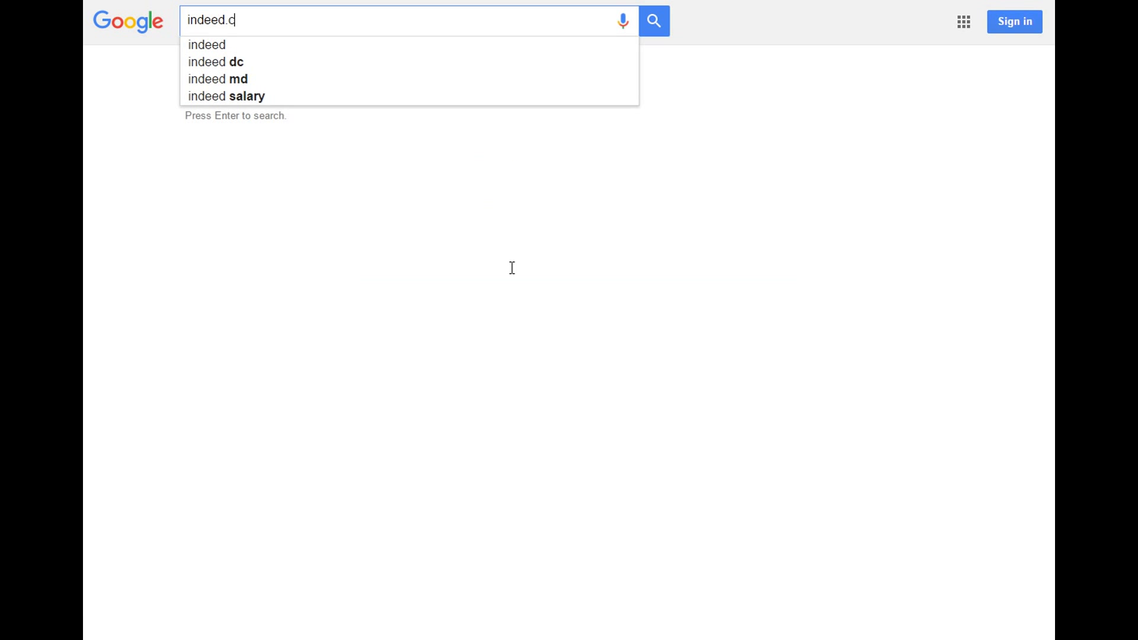
type("m")
key("Return")
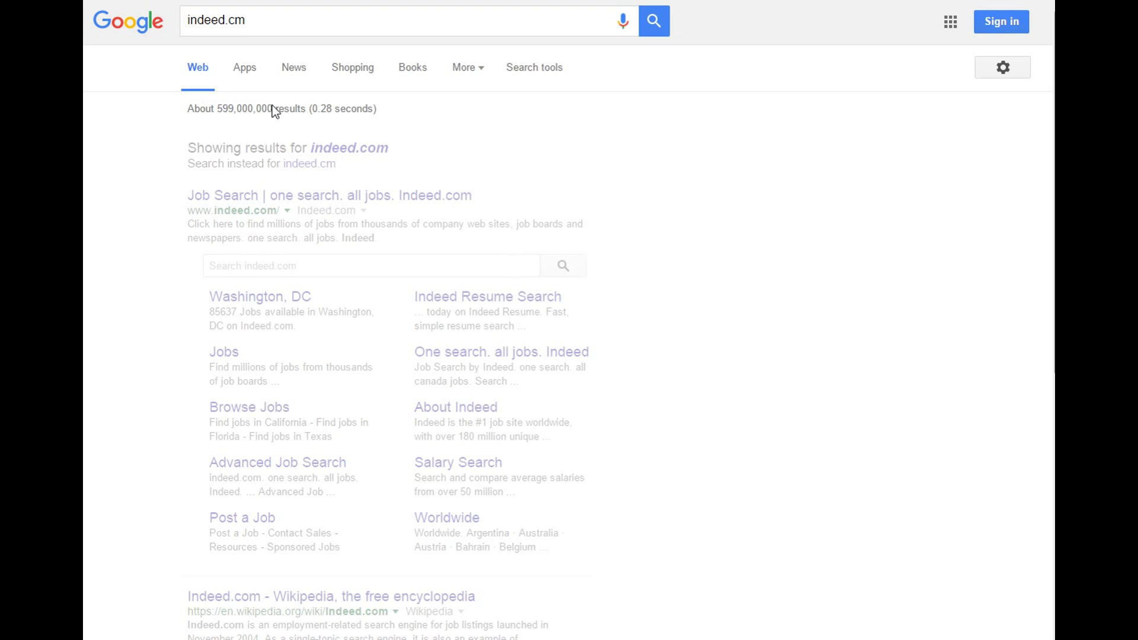
left_click(351, 144)
Search Indeed for "help desk ticket system" jobs from within the Google result.
left_click(300, 212)
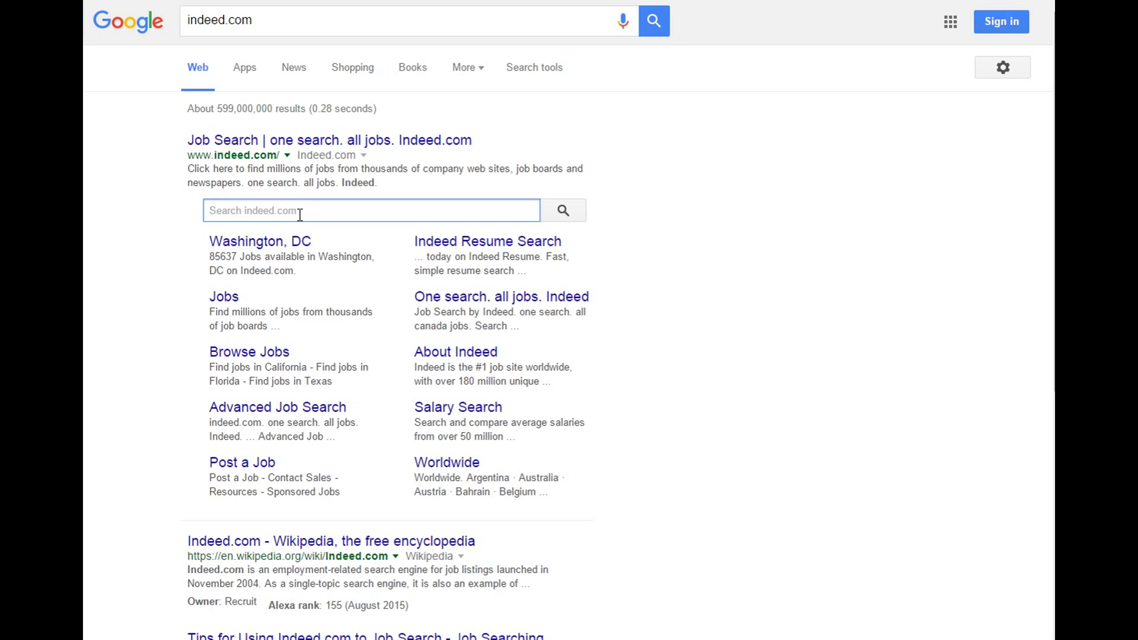
type("help desk t")
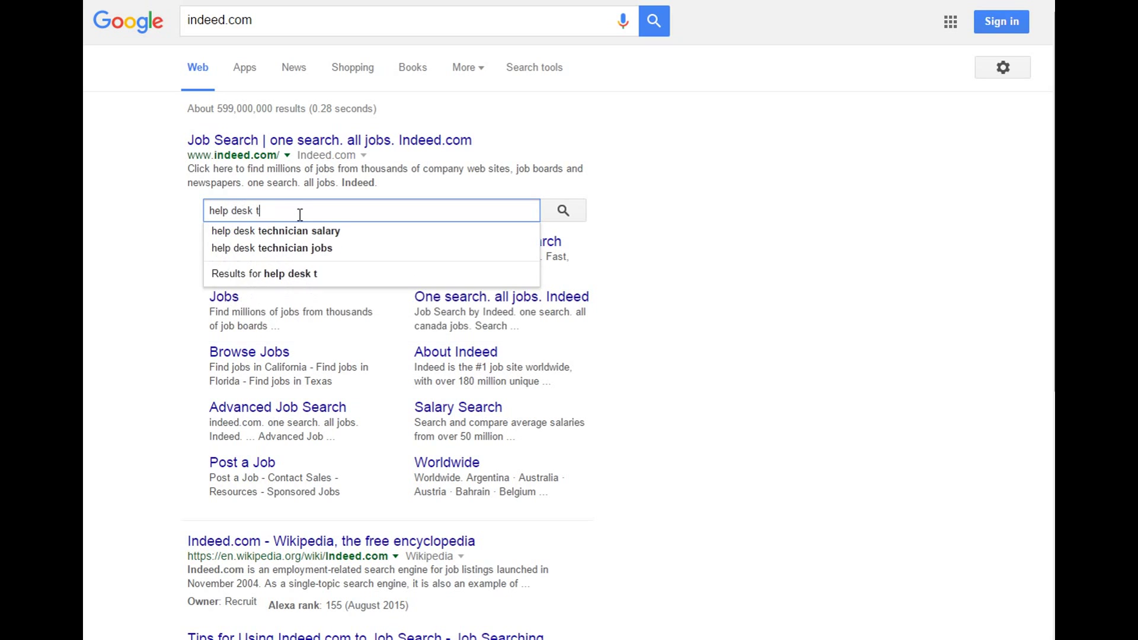
type("icket system")
key("Return")
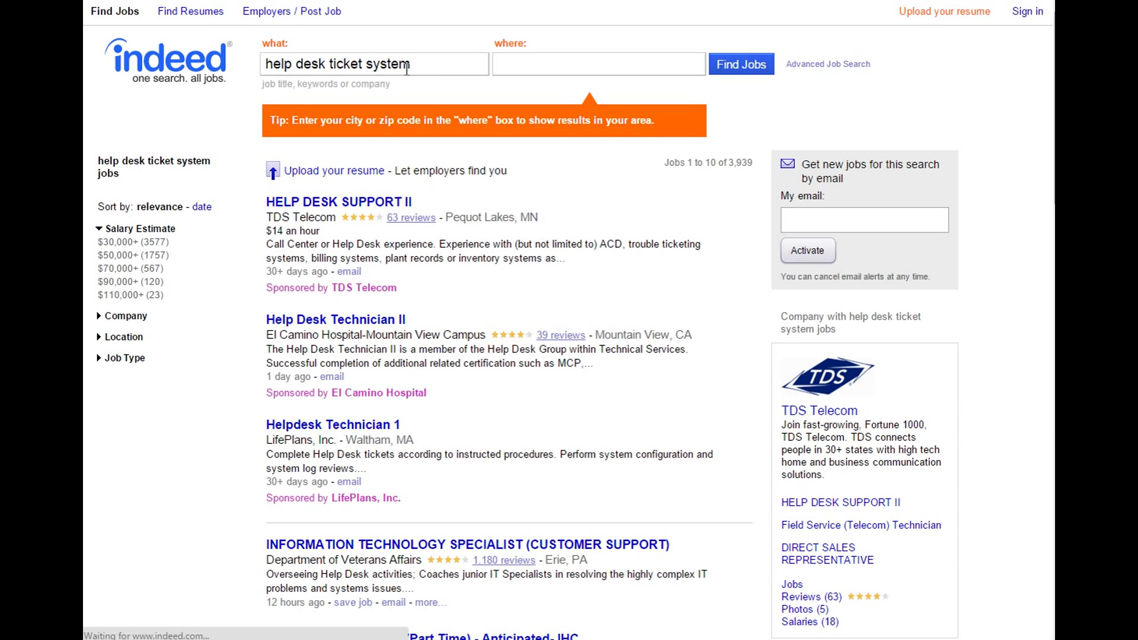
Open the Help Desk Technician job posting from Innovative Management Concepts, Inc. in Silver Spring, MD.
left_click_drag(330, 63, 255, 63)
left_click(372, 63)
left_click_drag(411, 63, 336, 72)
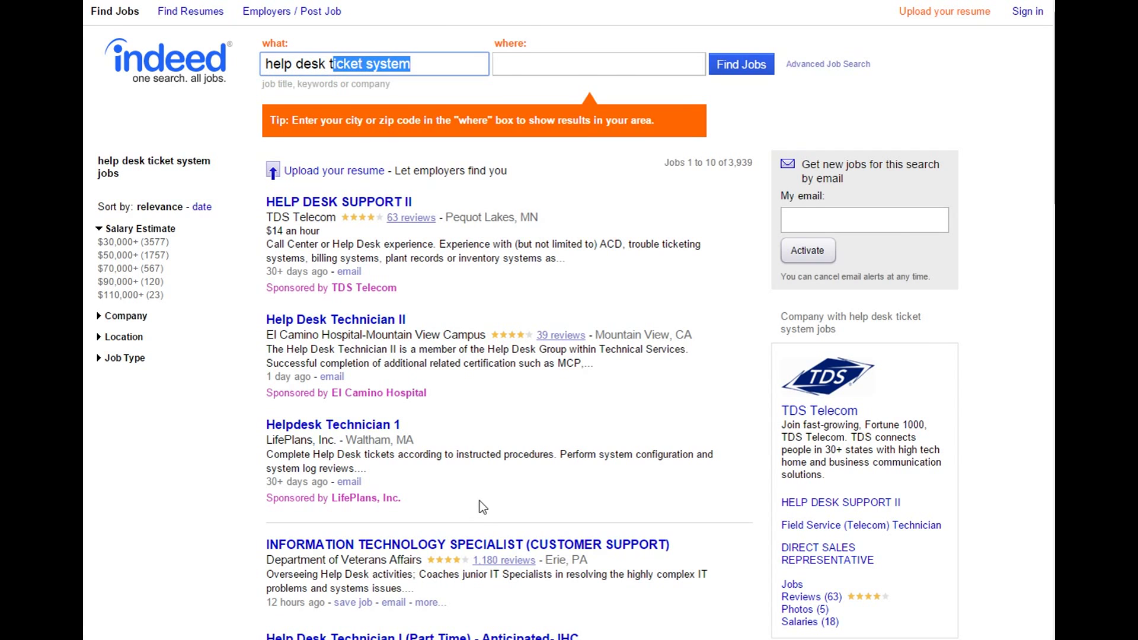
scroll(479, 500, "down", 5)
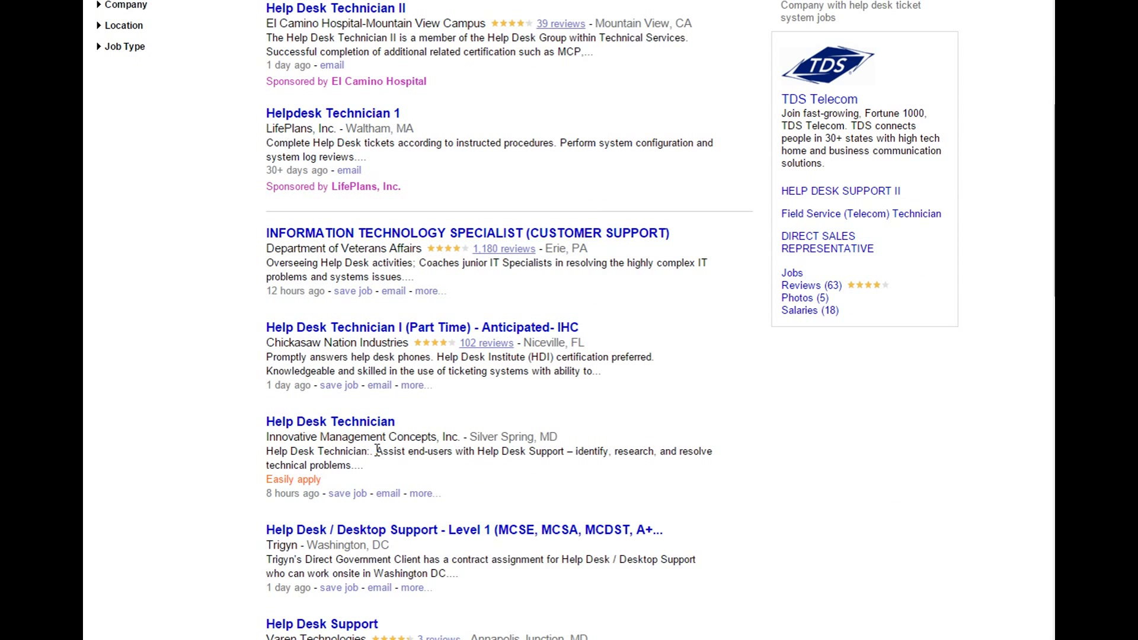
left_click(300, 425)
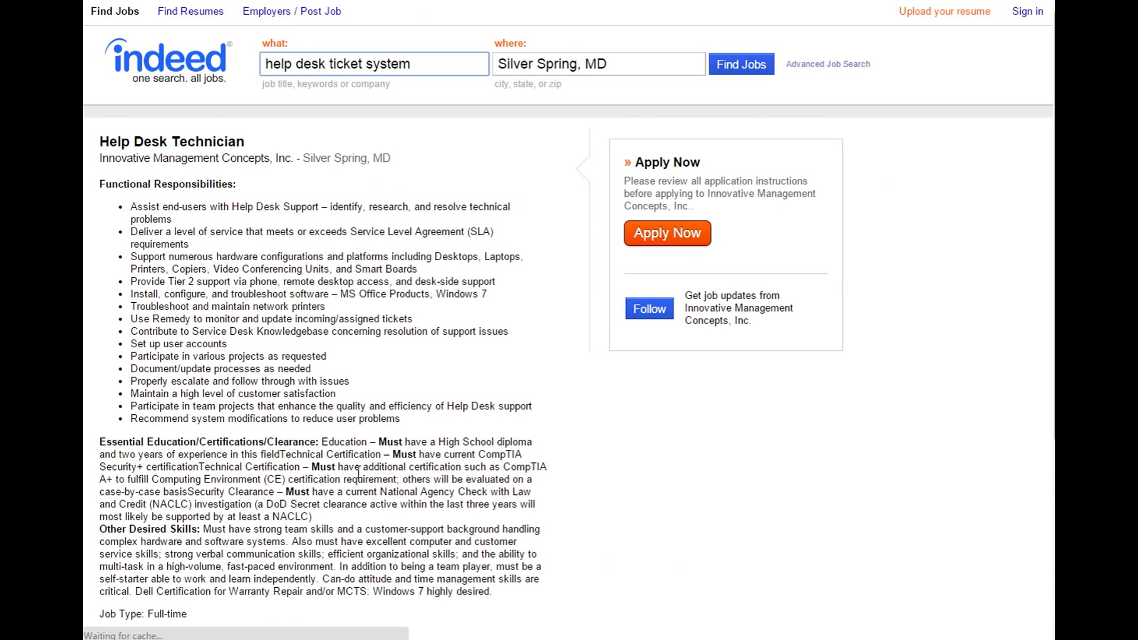
Find the word "ticket" within the Help Desk Technician job posting.
scroll(335, 476, "down", 3)
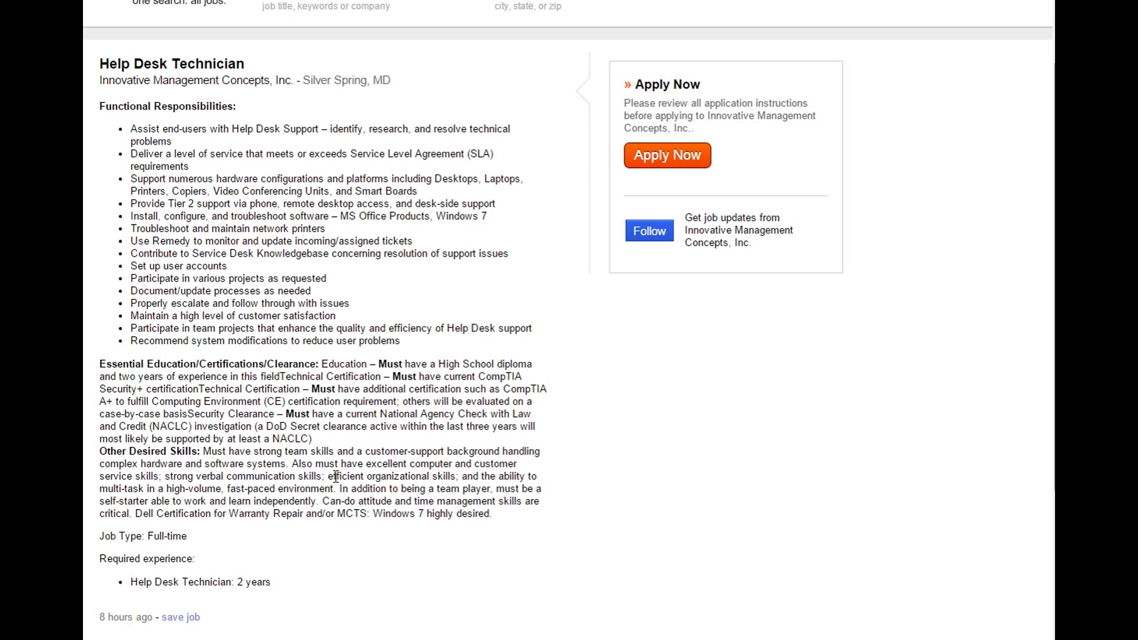
key("ctrl+f")
type("ticket")
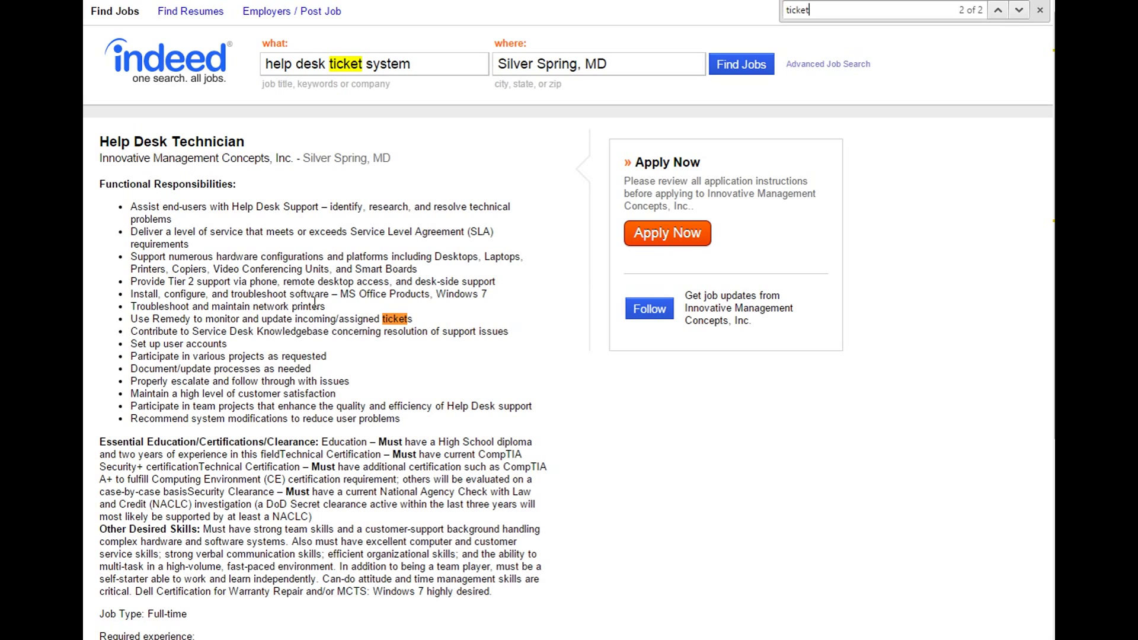
Examine the functional responsibilities of the posting, especially the duty about using Remedy to monitor and update tickets.
left_click_drag(131, 319, 439, 317)
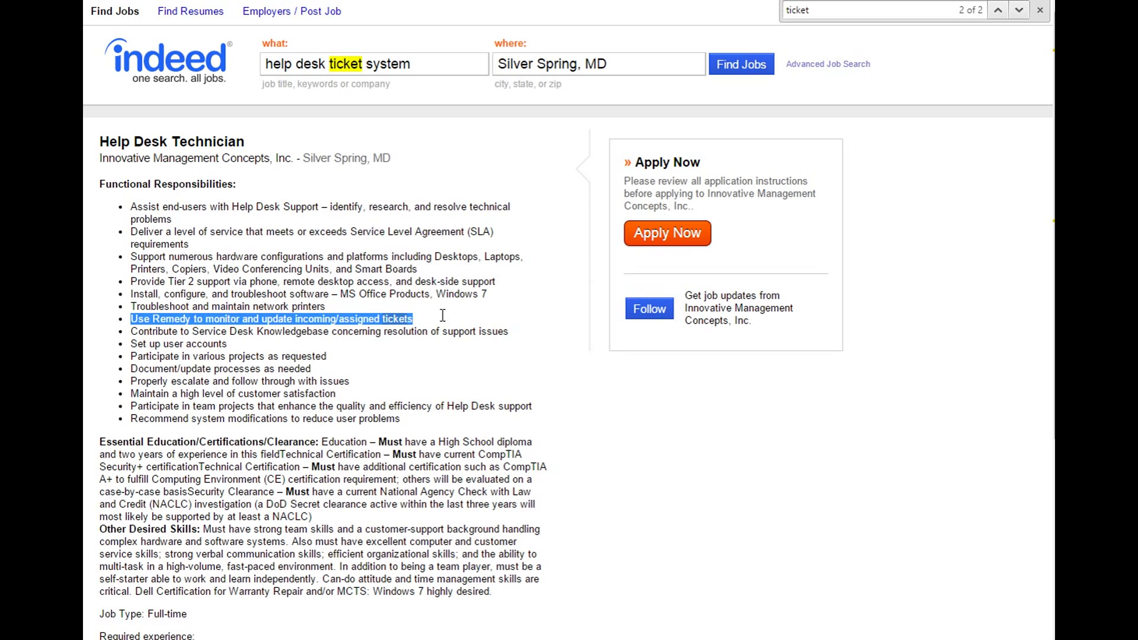
left_click(442, 315)
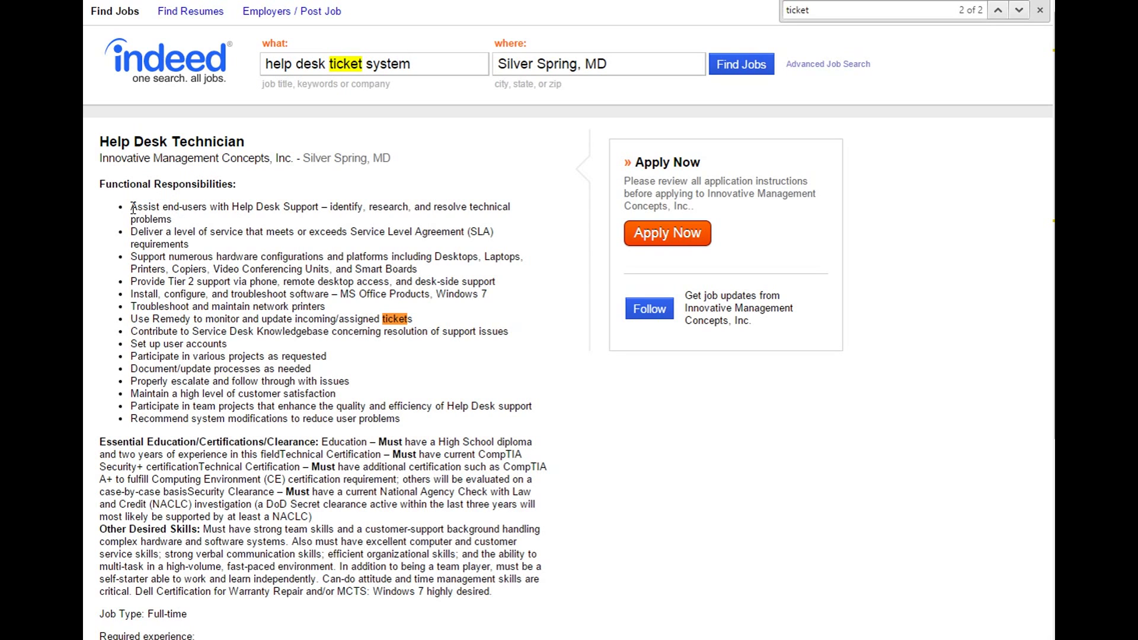
left_click_drag(132, 208, 483, 411)
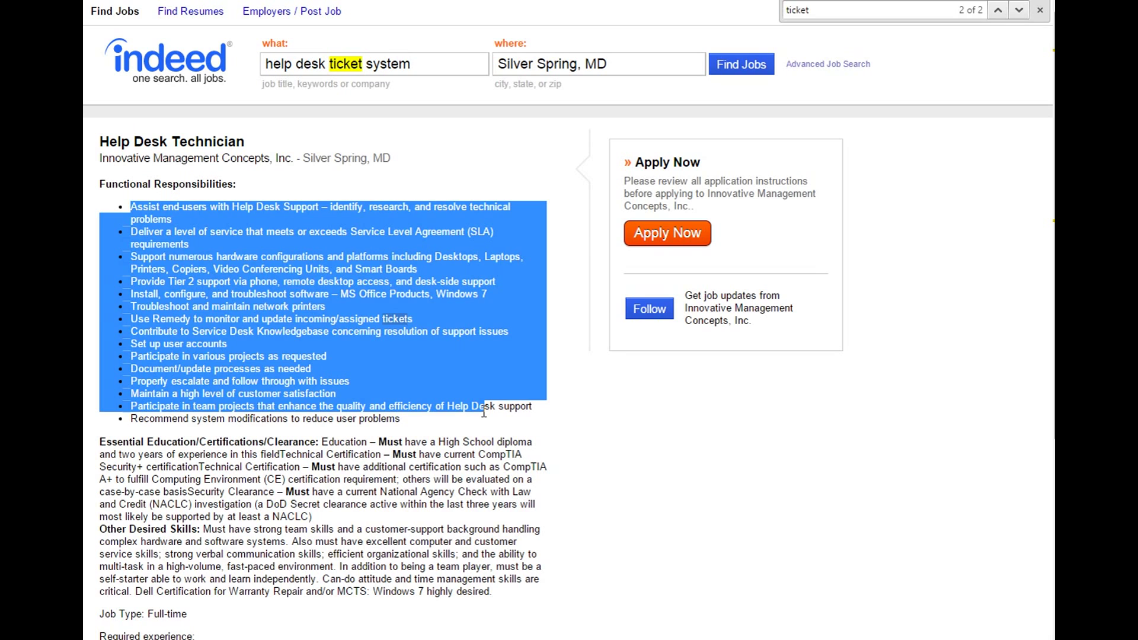
left_click_drag(414, 318, 134, 320)
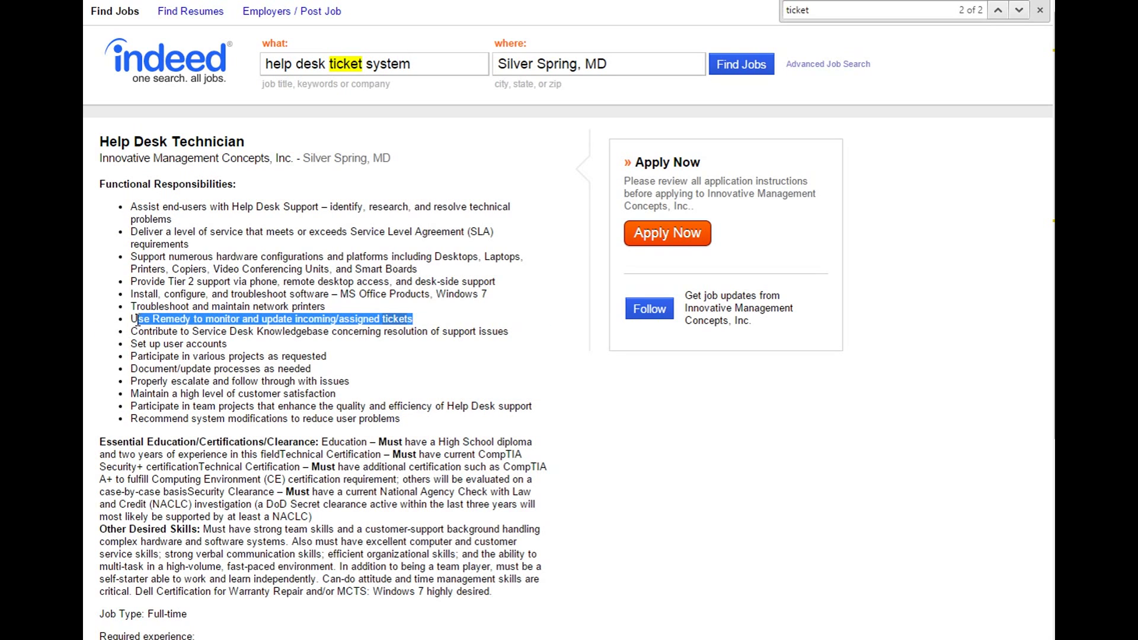
left_click_drag(146, 244, 130, 205)
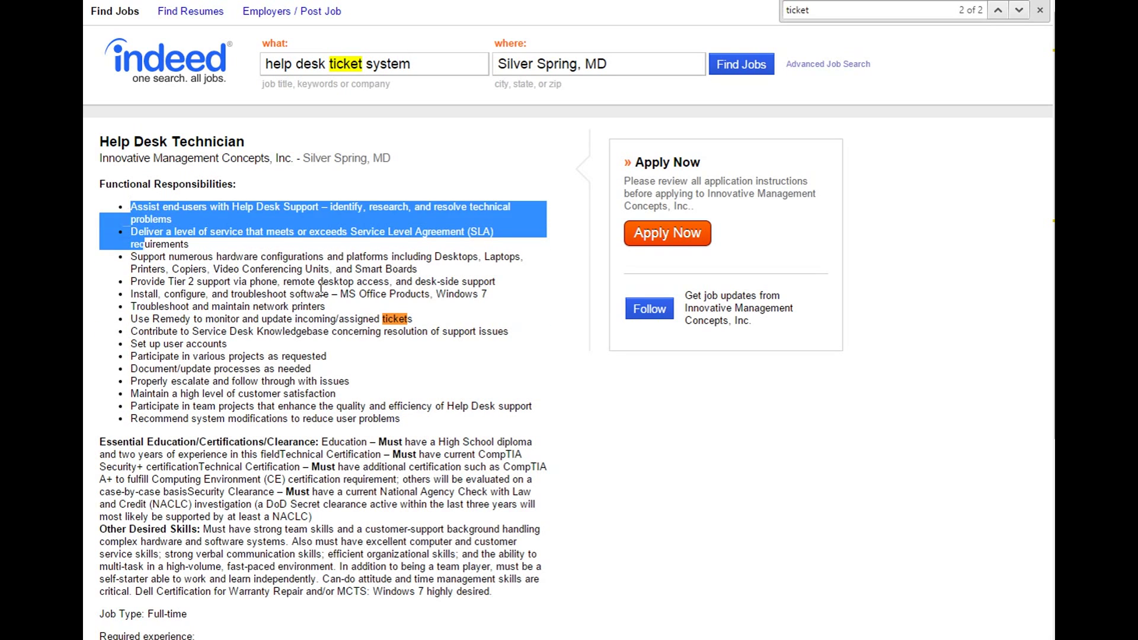
left_click(327, 291)
left_click_drag(414, 320, 126, 314)
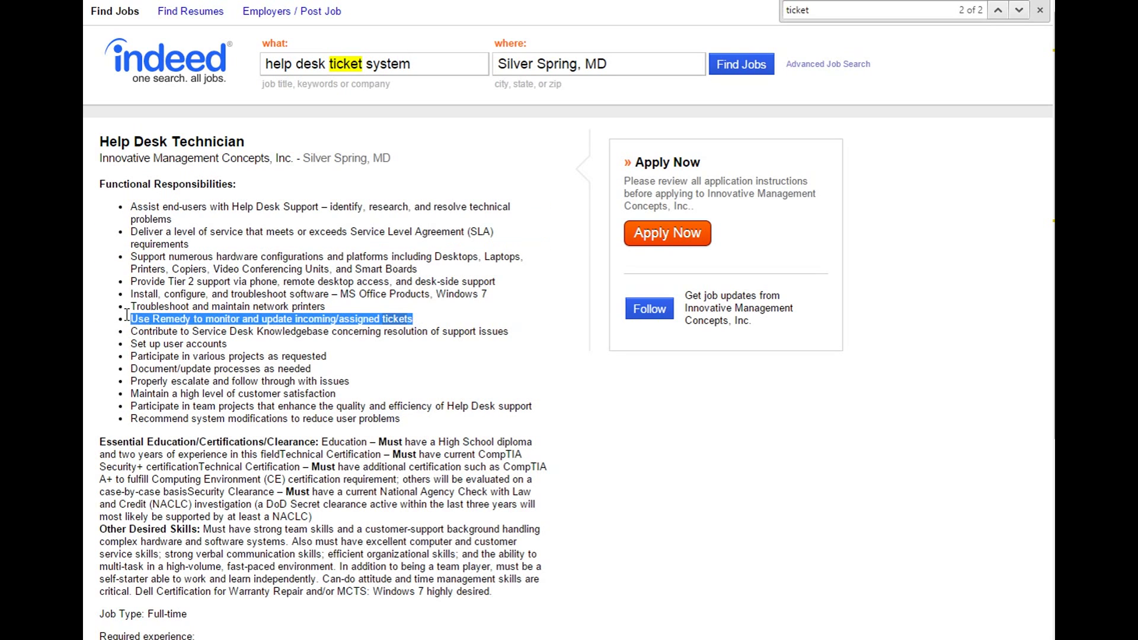
mouse_move(130, 208)
left_mouse_down()
mouse_move(236, 363)
mouse_move(432, 443)
mouse_move(467, 417)
mouse_move(502, 418)
mouse_move(148, 188)
mouse_move(111, 194)
mouse_move(185, 188)
mouse_move(182, 230)
mouse_move(366, 406)
mouse_move(131, 206)
left_mouse_up()
left_click(374, 391)
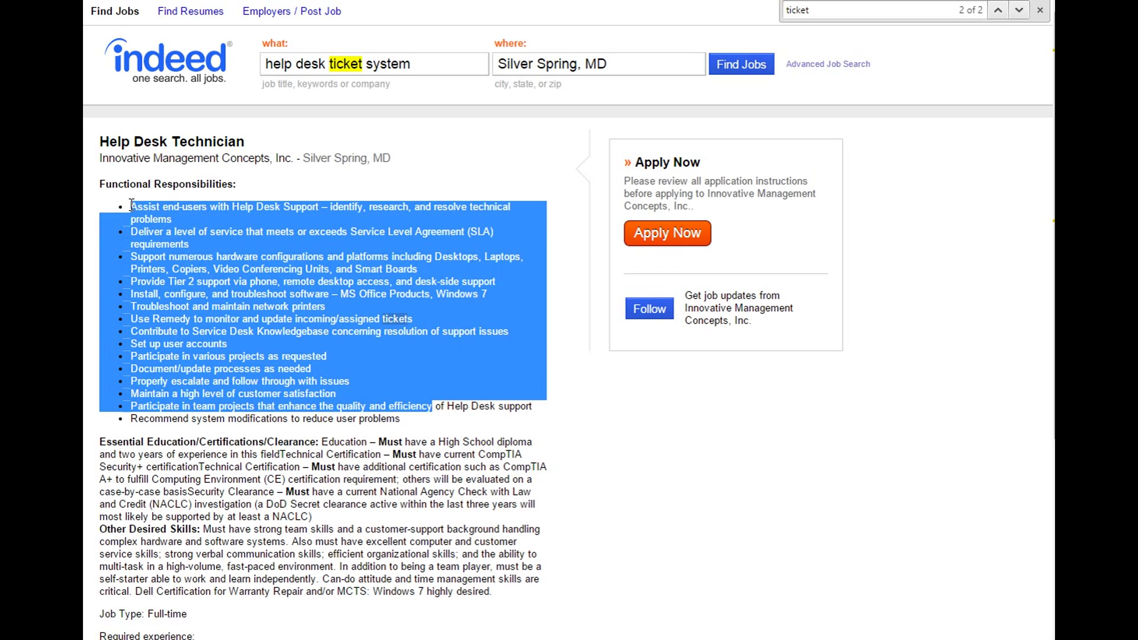
left_click(430, 330)
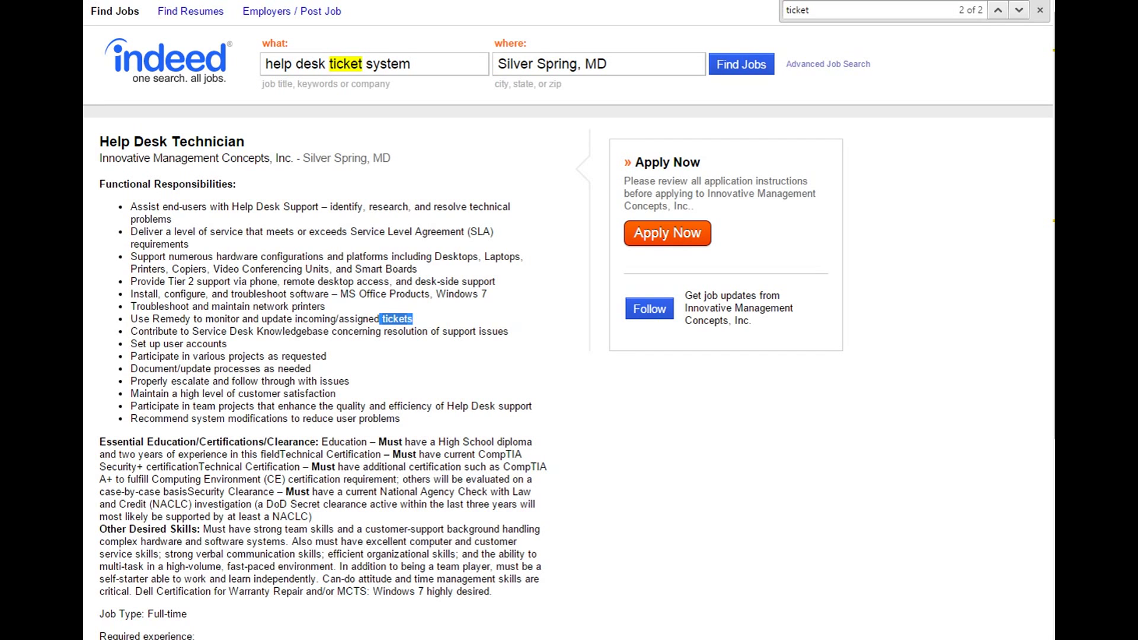
Return to the job results and open the Help Desk Support posting from Varen Technologies.
key("alt+Left")
scroll(525, 122, "down", 4)
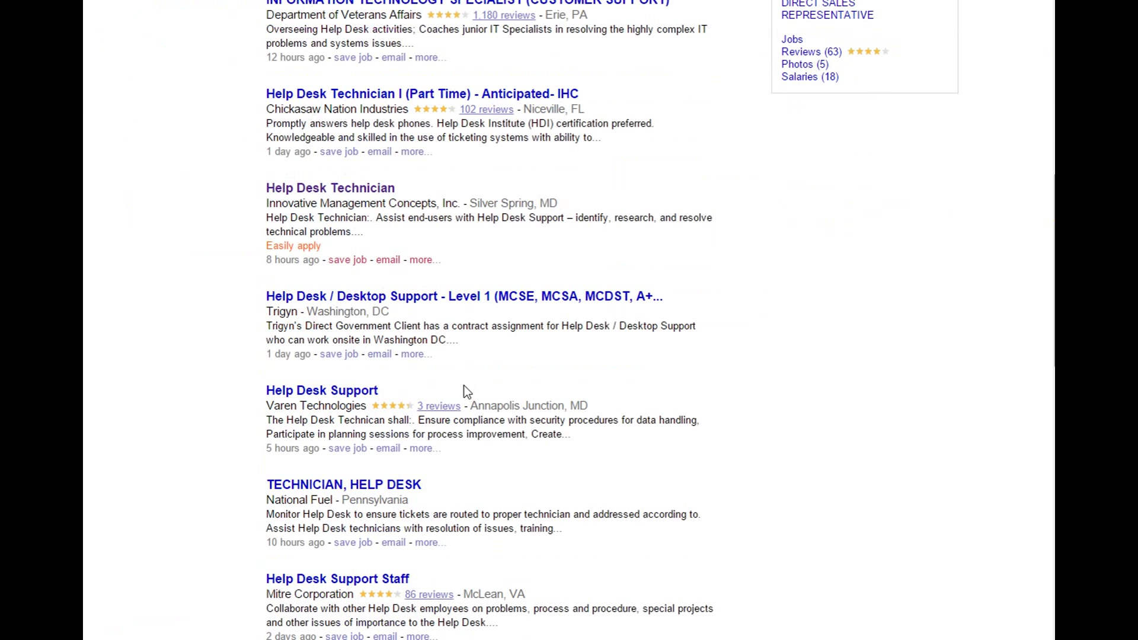
left_click(348, 393)
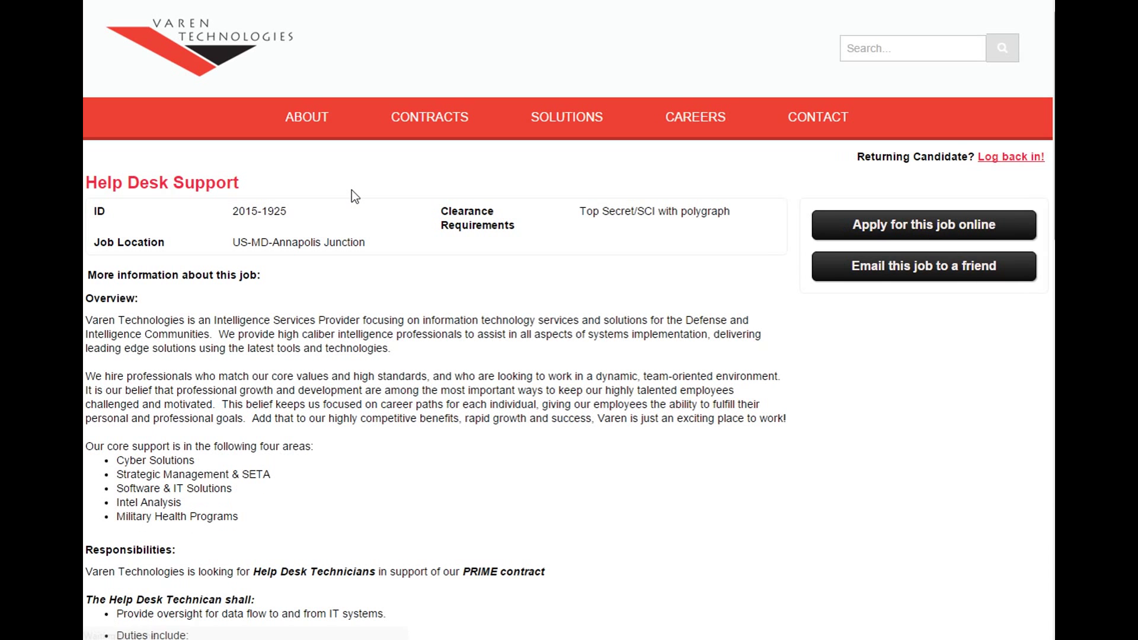
Find the word "ticket" in the Varen Technologies posting and read the task about creating Help Desk tickets.
key("ctrl+f")
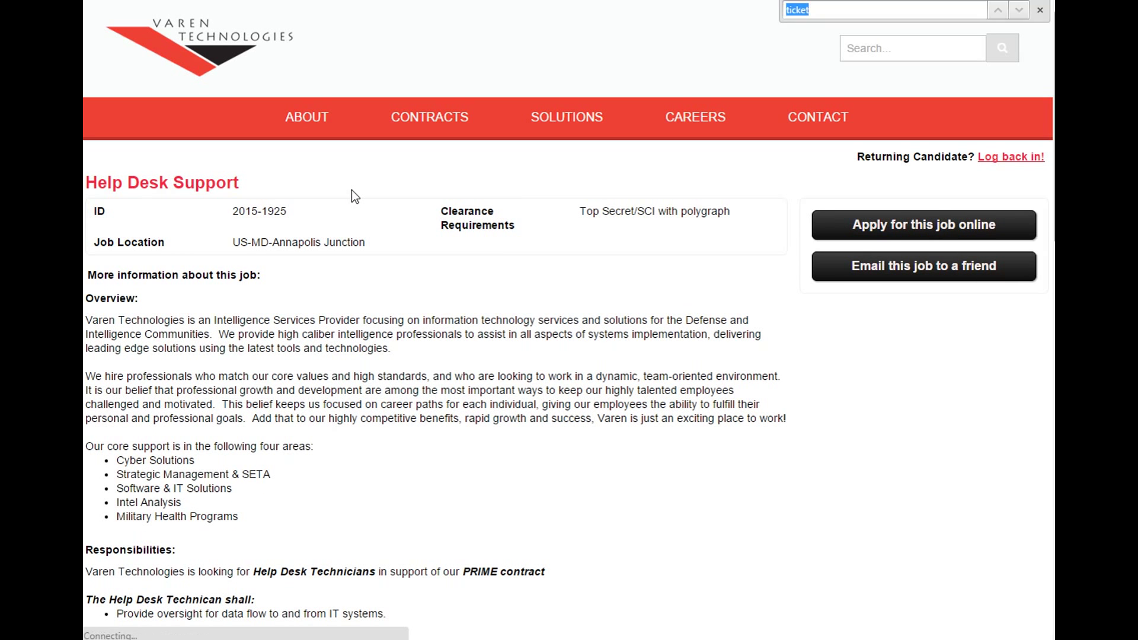
key("Return")
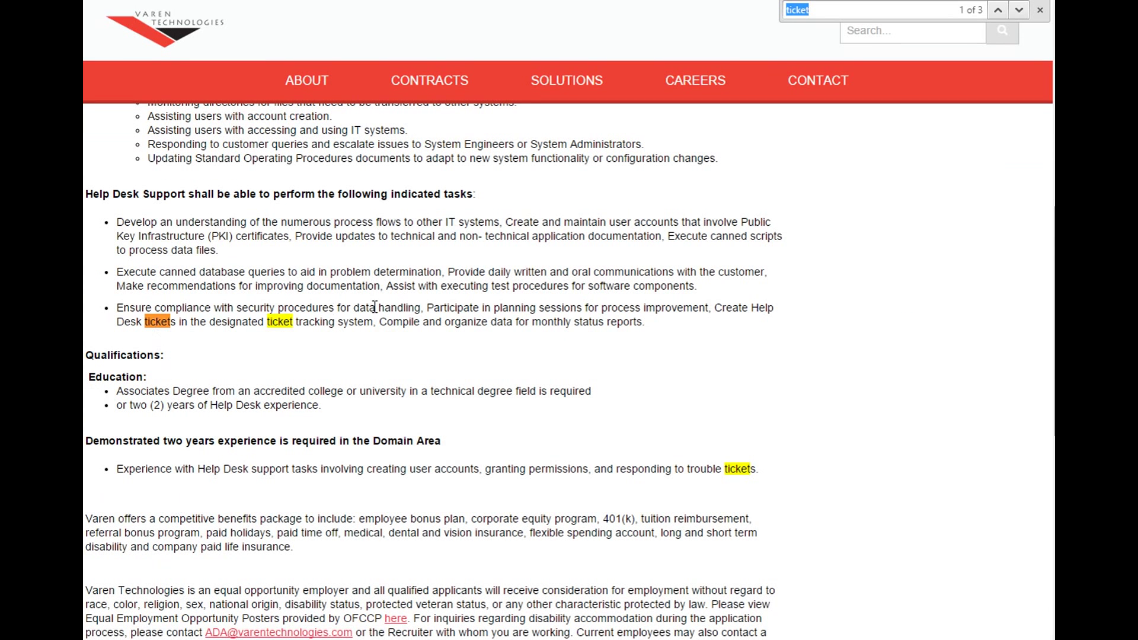
left_click_drag(713, 313, 366, 340)
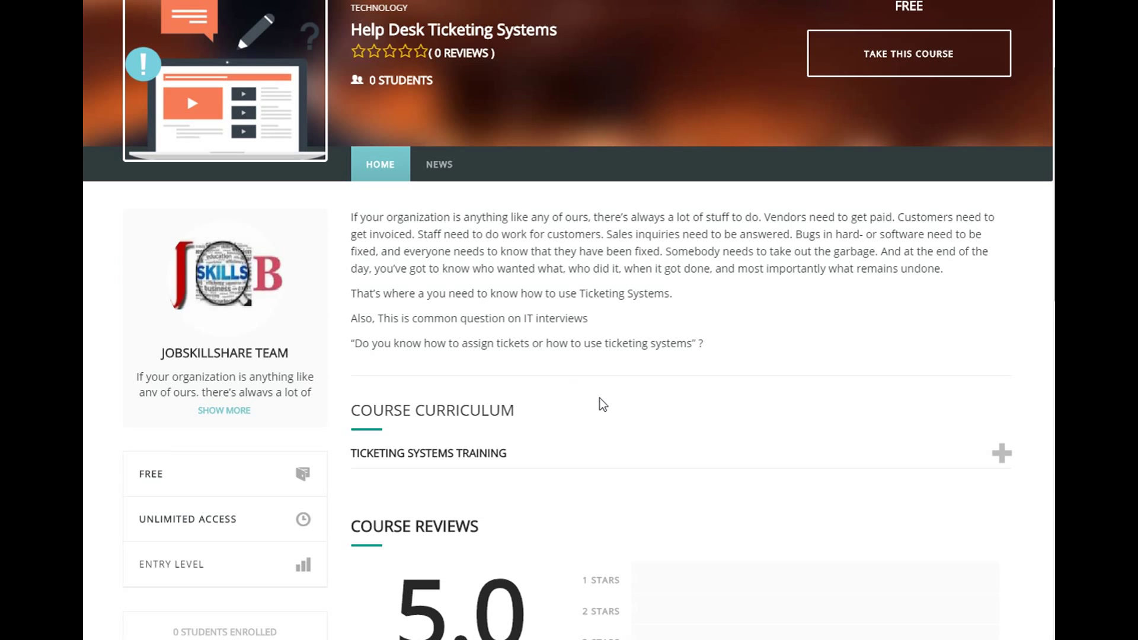
Switch back to the Help Desk Ticketing Systems course page and read through the course description.
scroll(578, 382, "down", 1)
scroll(578, 378, "down", 1)
scroll(578, 377, "up", 2)
left_click_drag(360, 218, 717, 344)
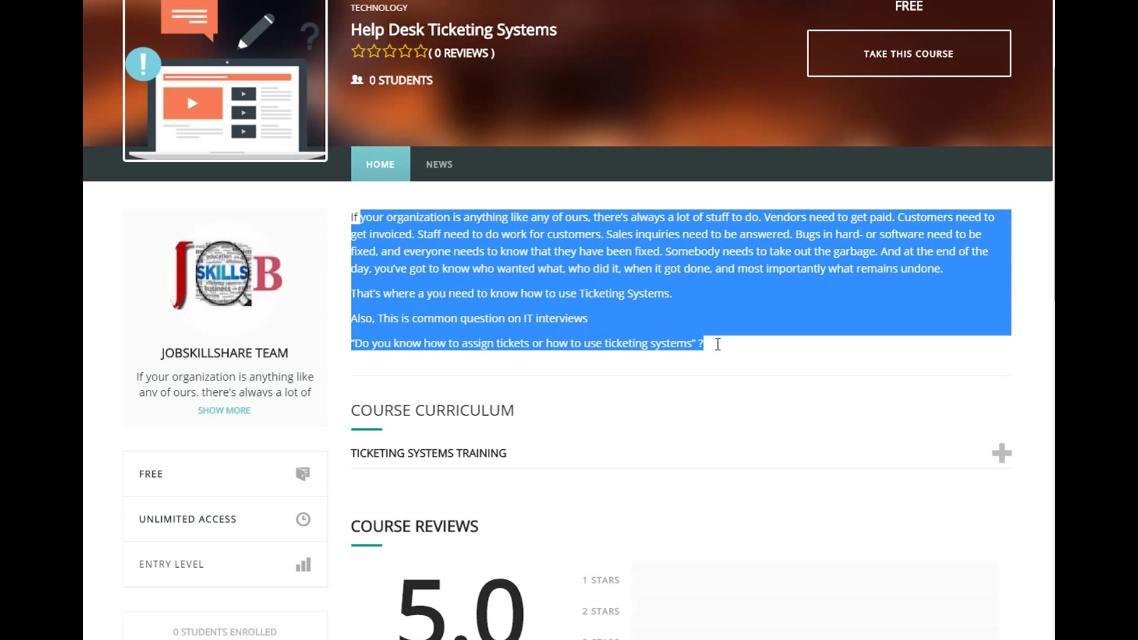
left_click(594, 297)
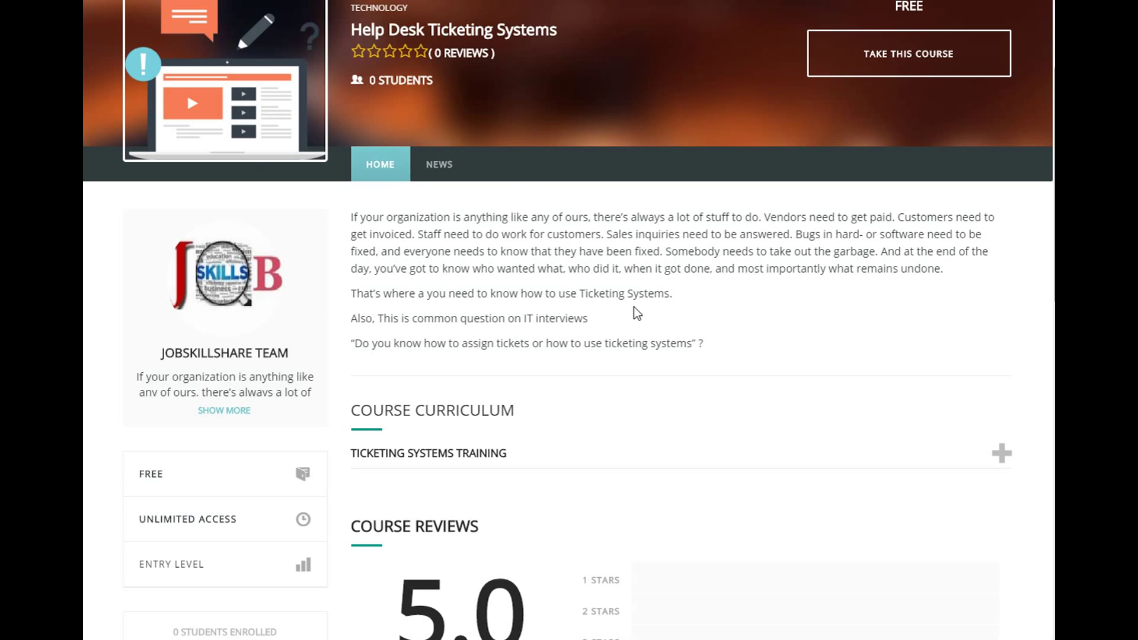
Go to the Job Skills Training home page and open the login form.
scroll(634, 170, "up", 3)
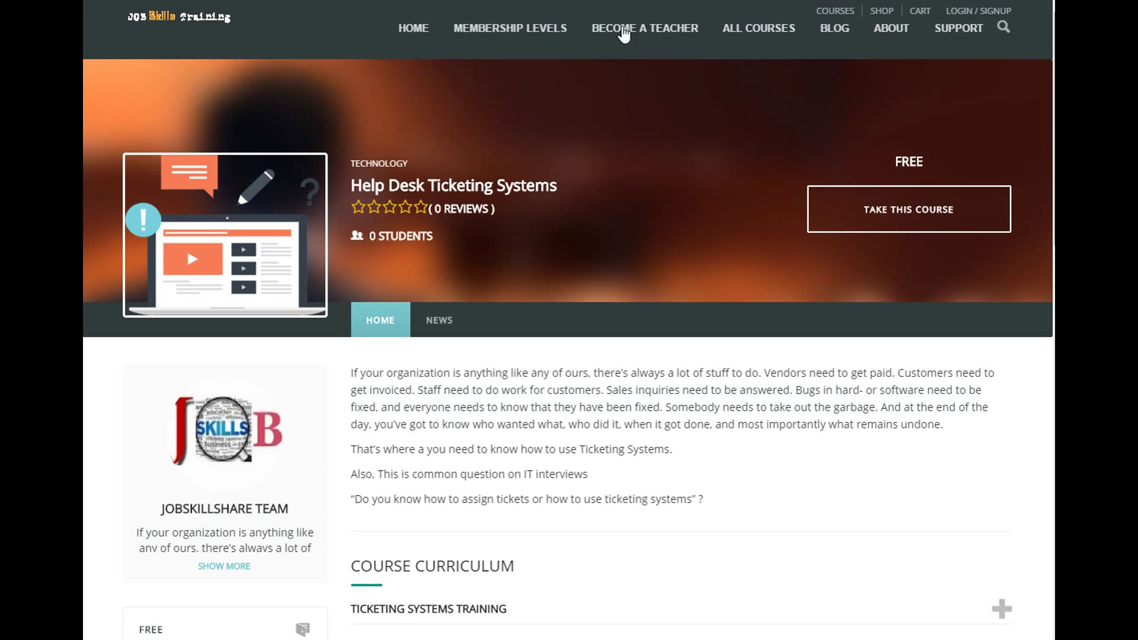
left_click(415, 28)
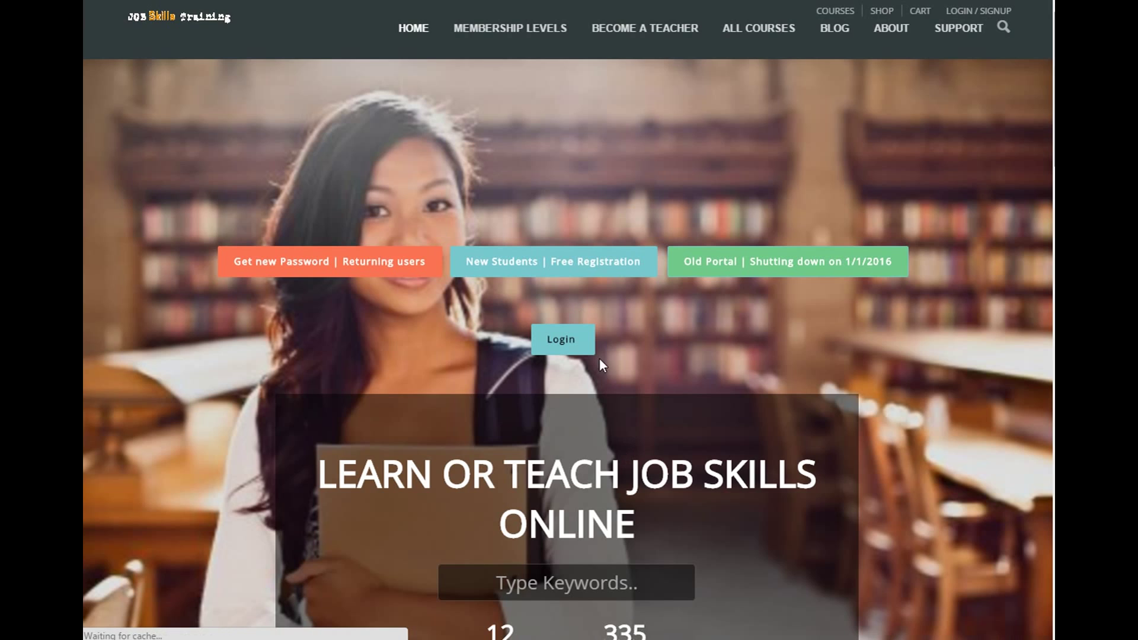
left_click(569, 343)
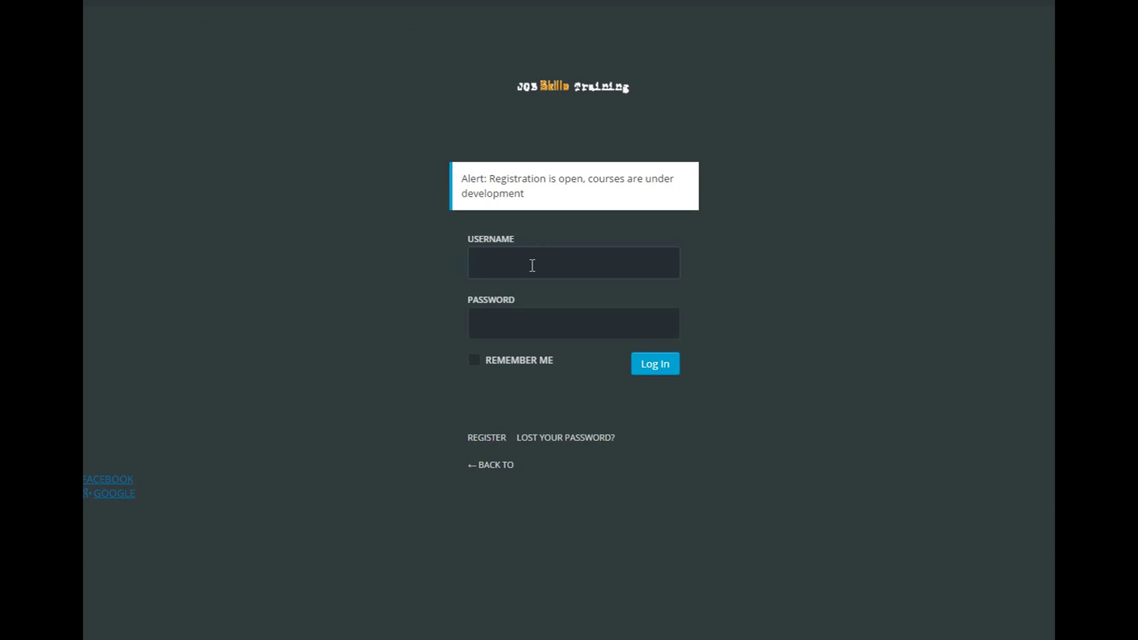
Log in to the training site with the account username and password.
type("dani")
key("Tab")
type("*********")
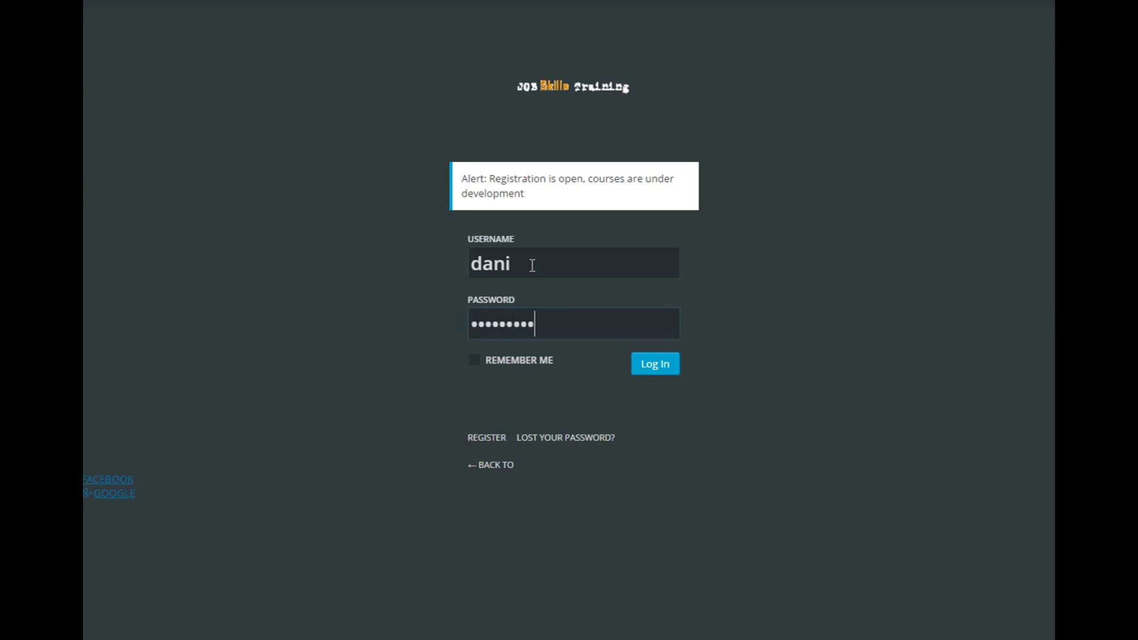
key("Return")
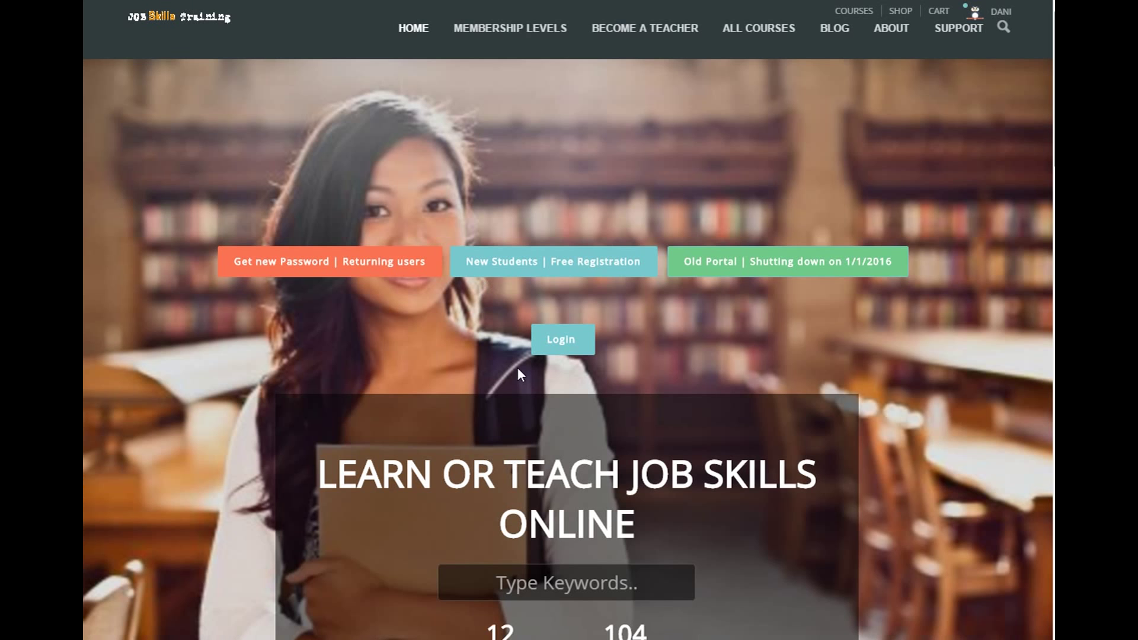
Browse the course list on the home page and open the Help Desk Ticketing Systems course.
scroll(758, 402, "down", 5)
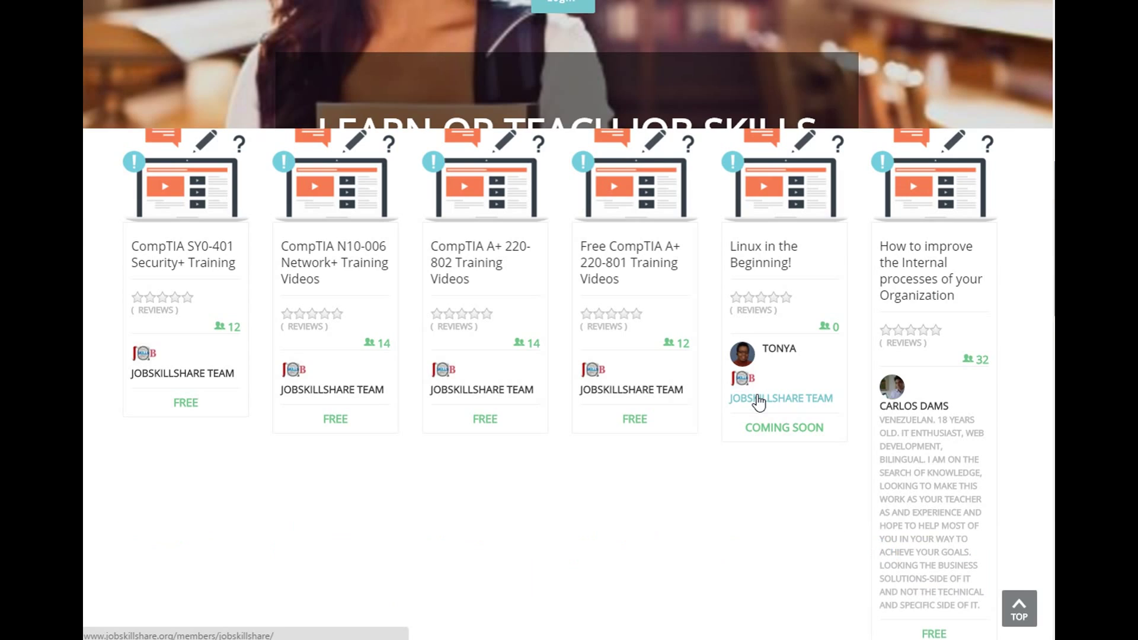
scroll(758, 401, "down", 2)
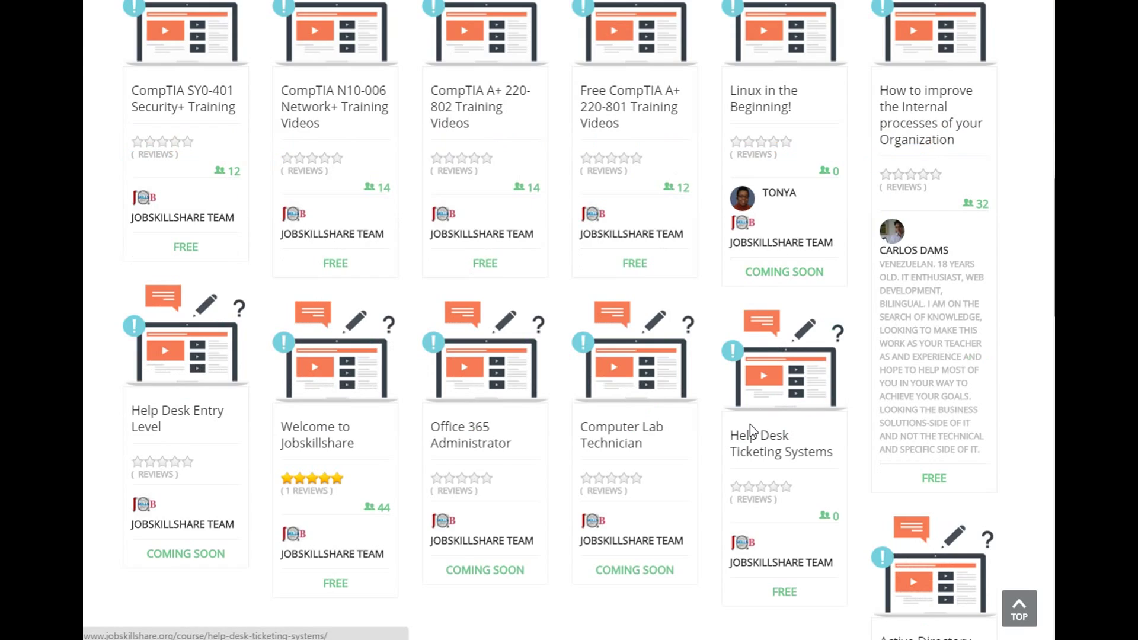
scroll(747, 432, "up", 8)
scroll(745, 437, "down", 6)
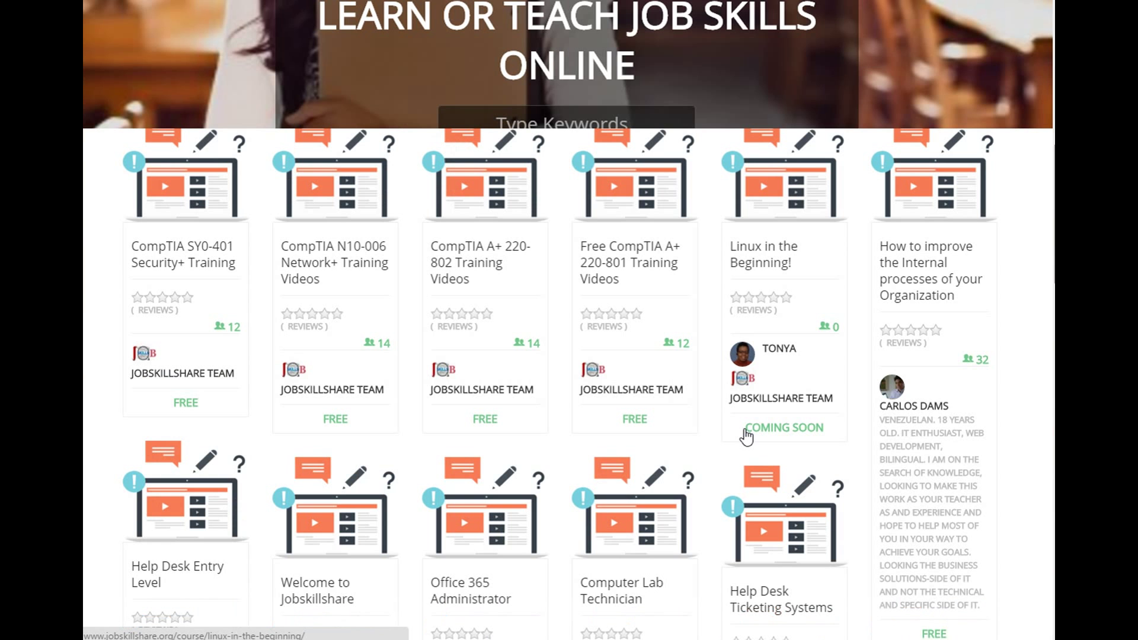
scroll(746, 436, "down", 2)
scroll(780, 378, "up", 8)
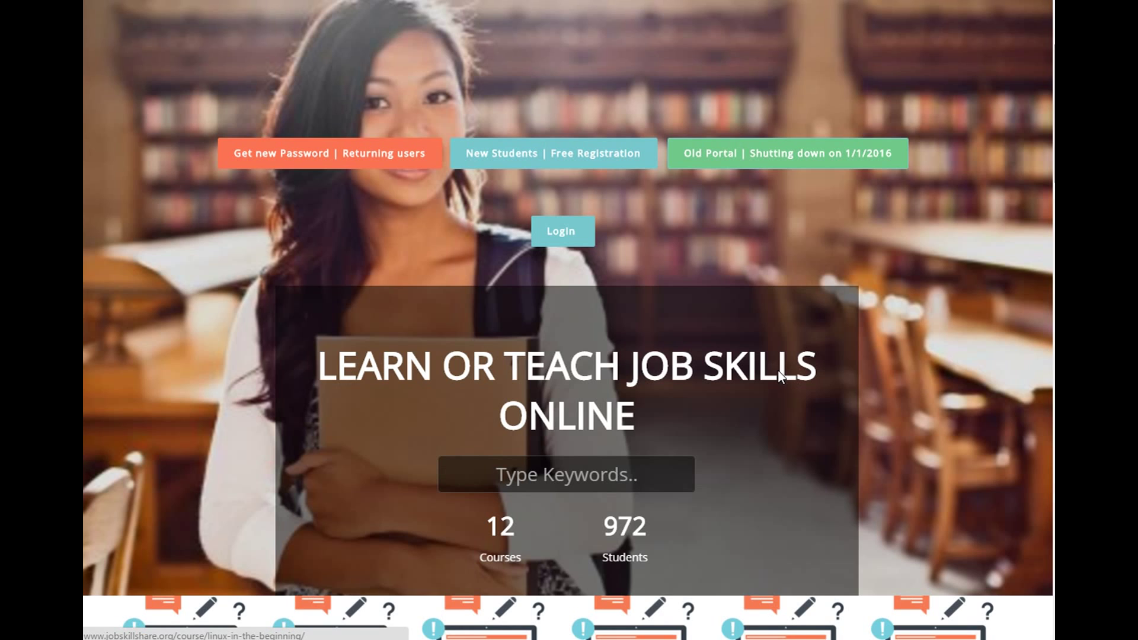
scroll(780, 378, "down", 8)
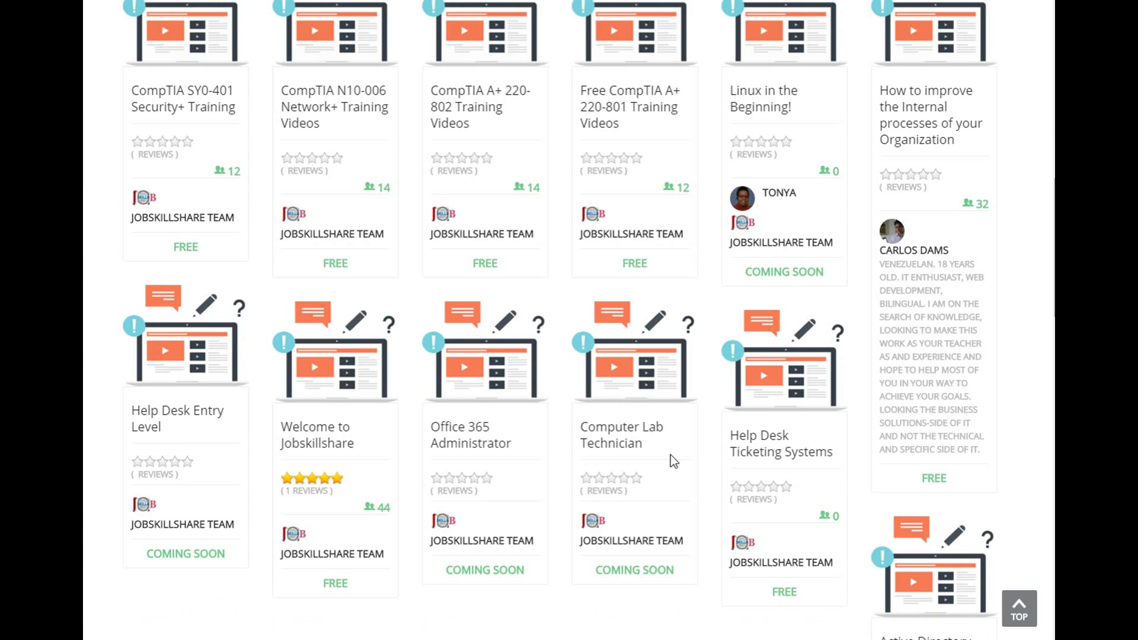
left_click(456, 440)
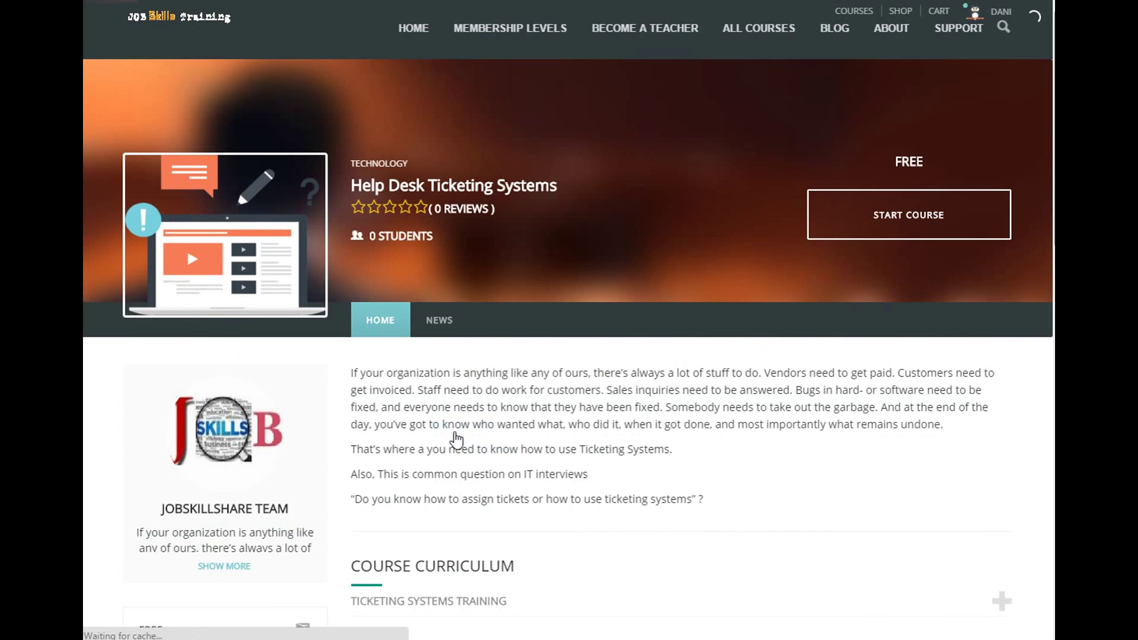
Start the free Help Desk Ticketing Systems course and continue past the terms page into its first unit.
scroll(455, 437, "down", 3)
scroll(726, 223, "up", 1)
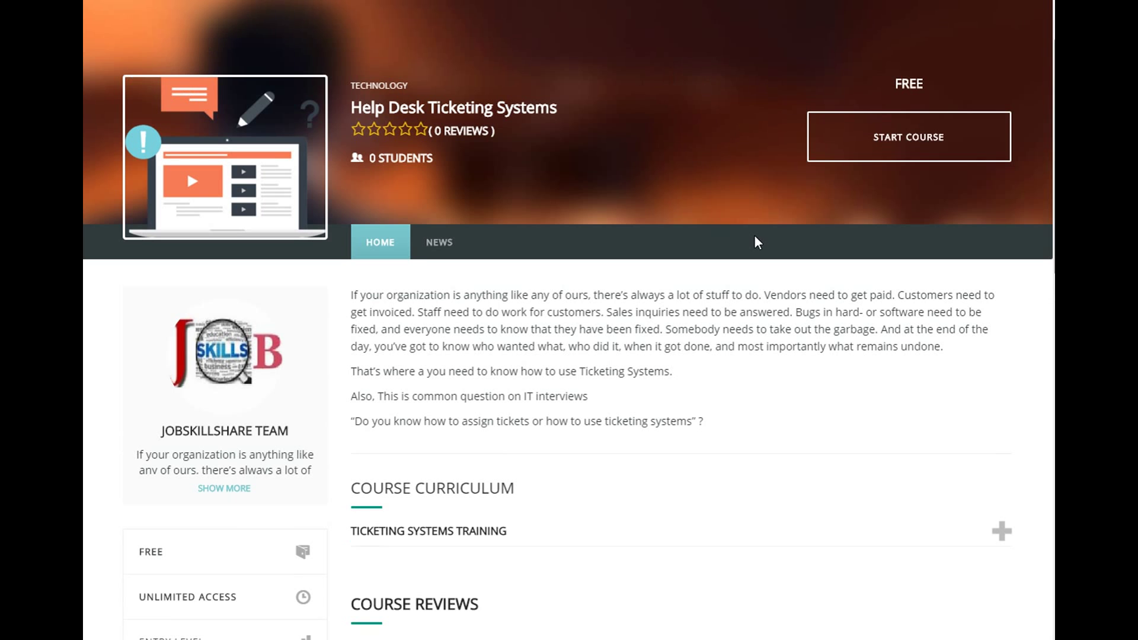
left_click(863, 158)
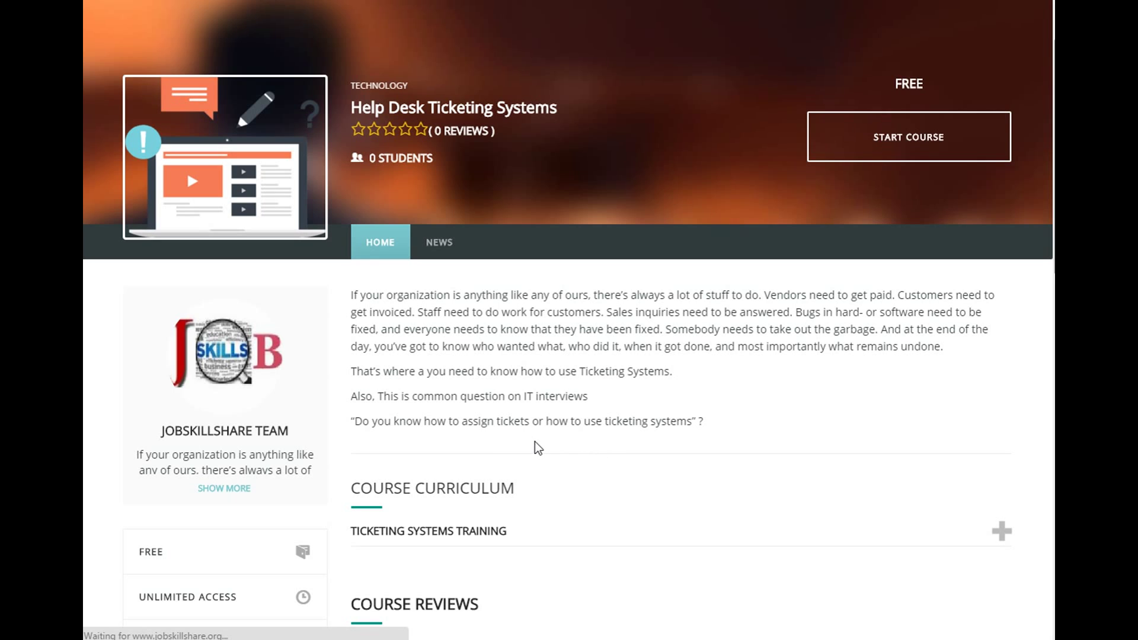
scroll(186, 348, "down", 1)
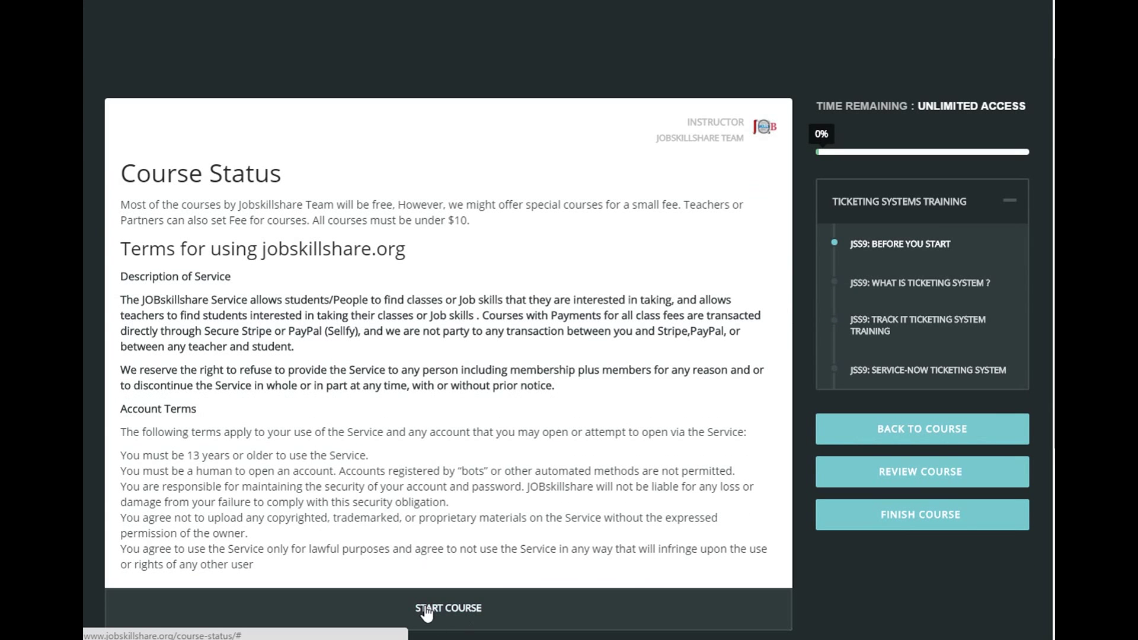
left_click(519, 610)
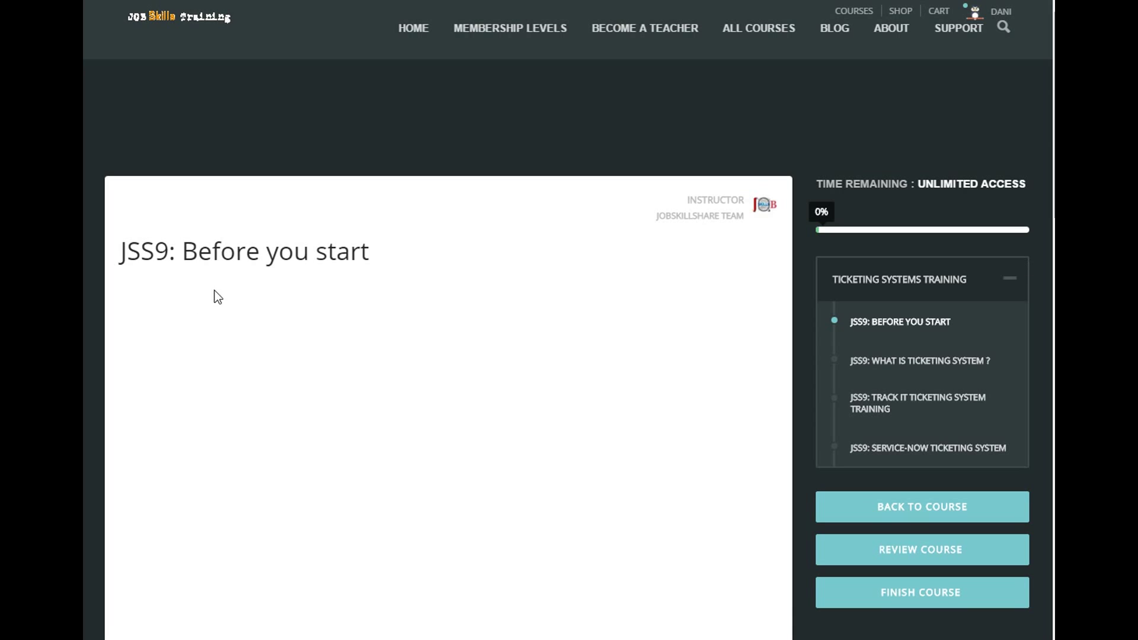
Read through the "JSS9: Before you start" unit, including its YouTube channel link and embedded videos.
scroll(208, 277, "down", 5)
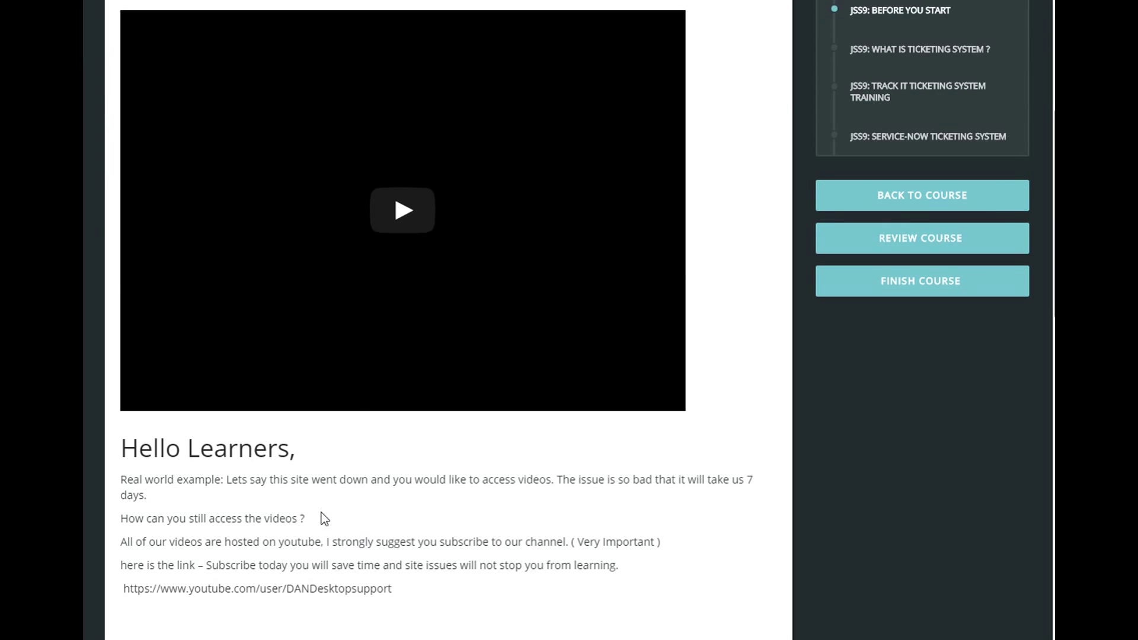
scroll(323, 518, "up", 4)
scroll(321, 513, "down", 6)
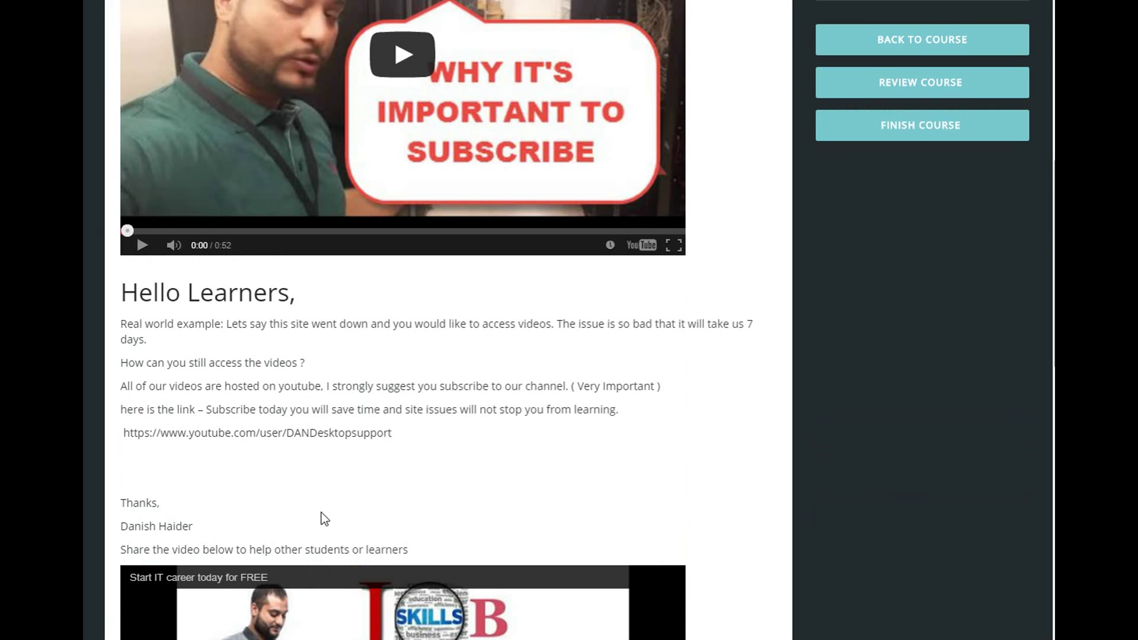
scroll(320, 513, "down", 4)
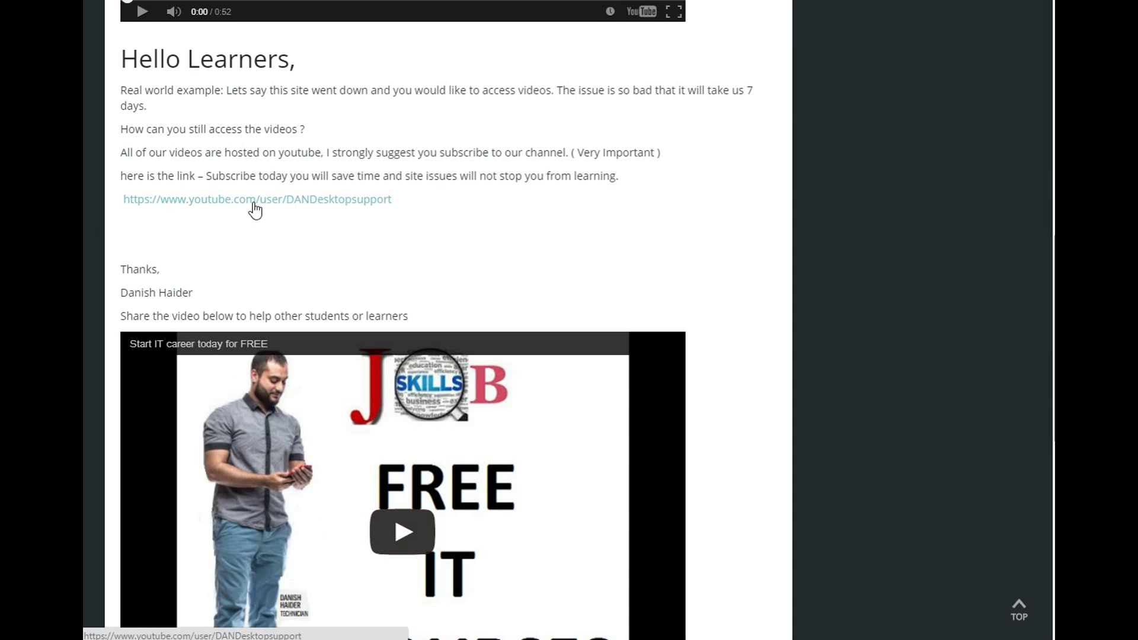
scroll(338, 325, "up", 2)
scroll(336, 326, "down", 2)
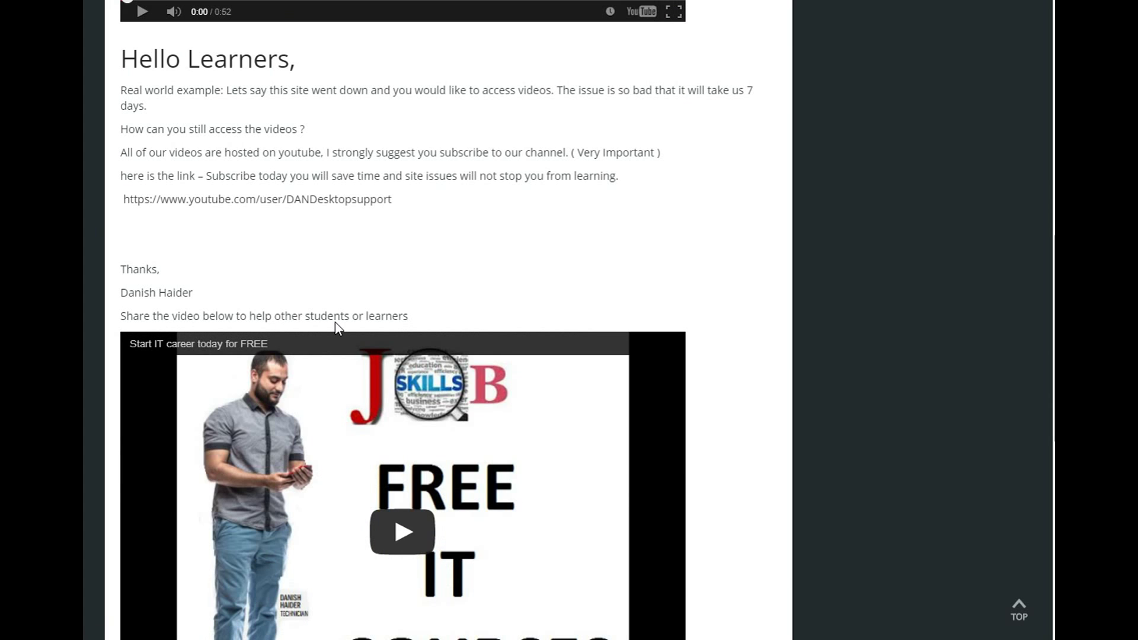
scroll(336, 326, "down", 2)
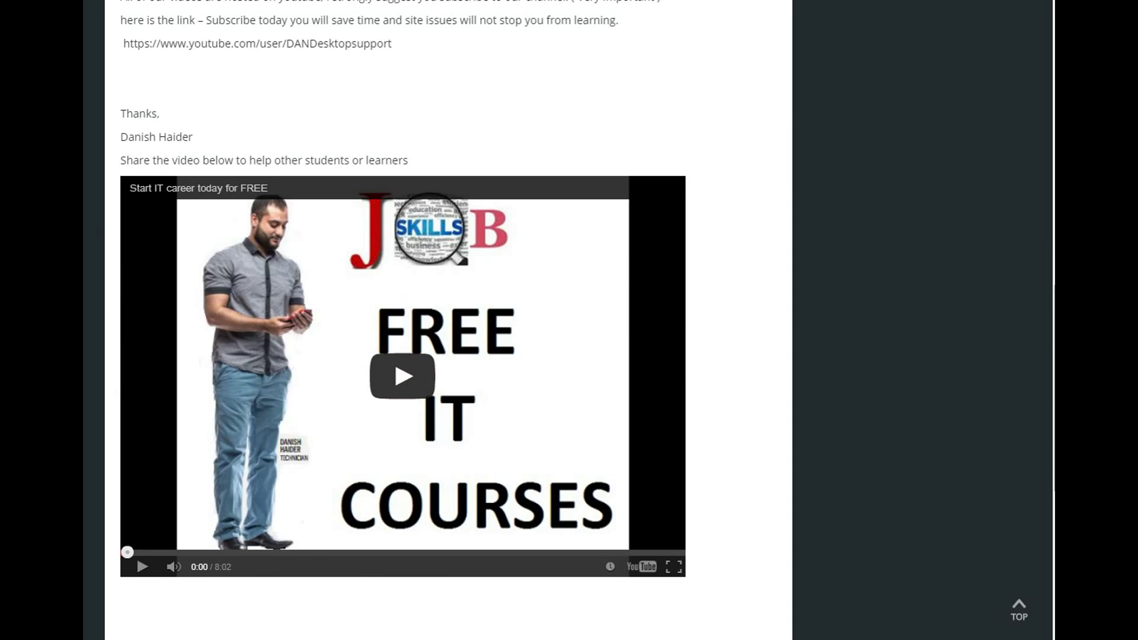
scroll(185, 484, "down", 3)
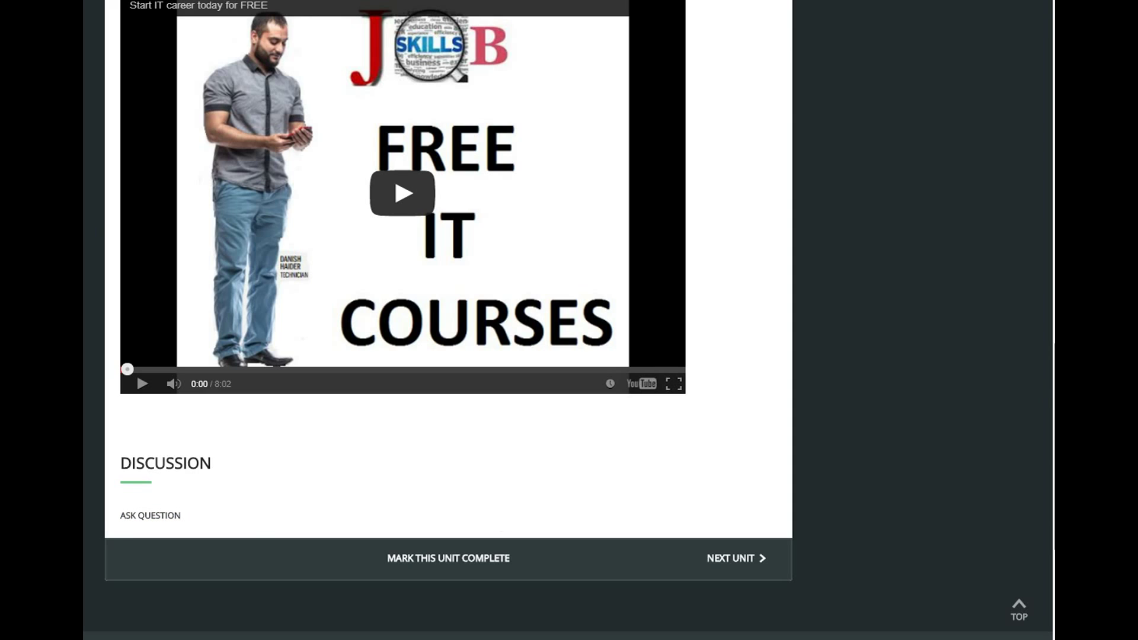
Go on to the "JSS9: What is Ticketing System ?" unit and review its feature overview and helpdesk software benefits.
left_click(732, 563)
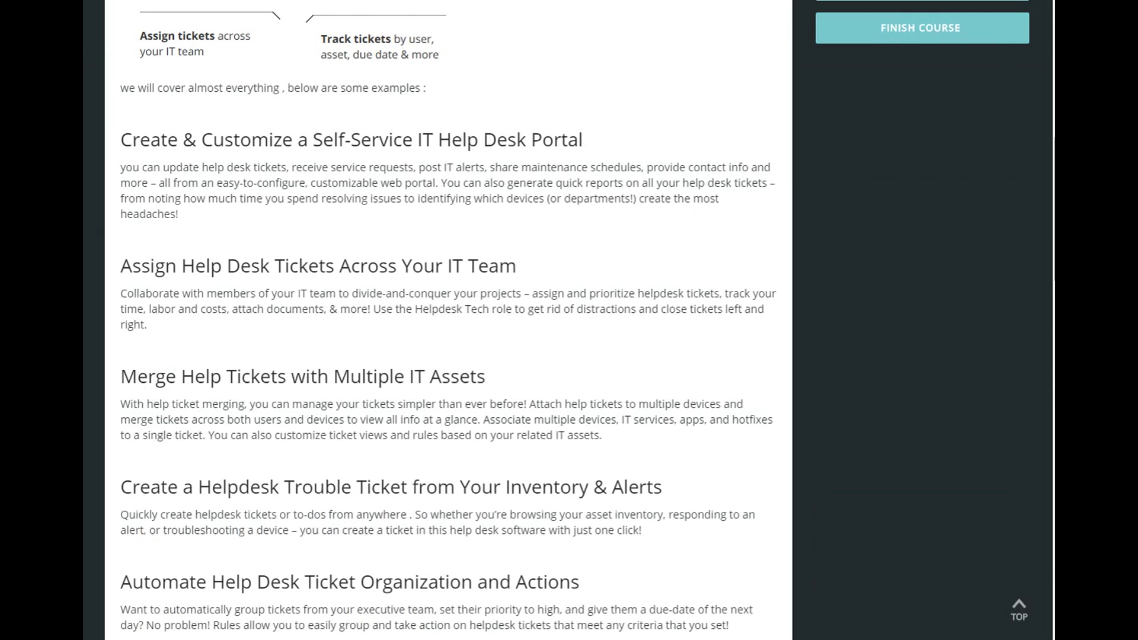
left_click_drag(1054, 234, 1046, 148)
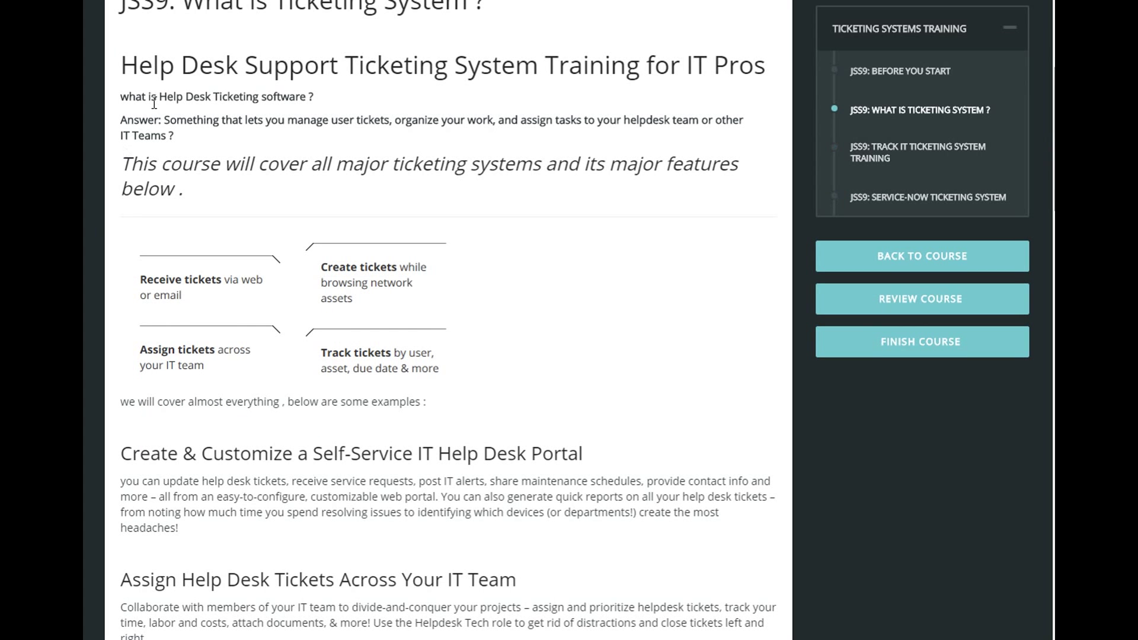
left_click_drag(130, 66, 439, 480)
scroll(438, 468, "down", 4)
scroll(439, 467, "down", 16)
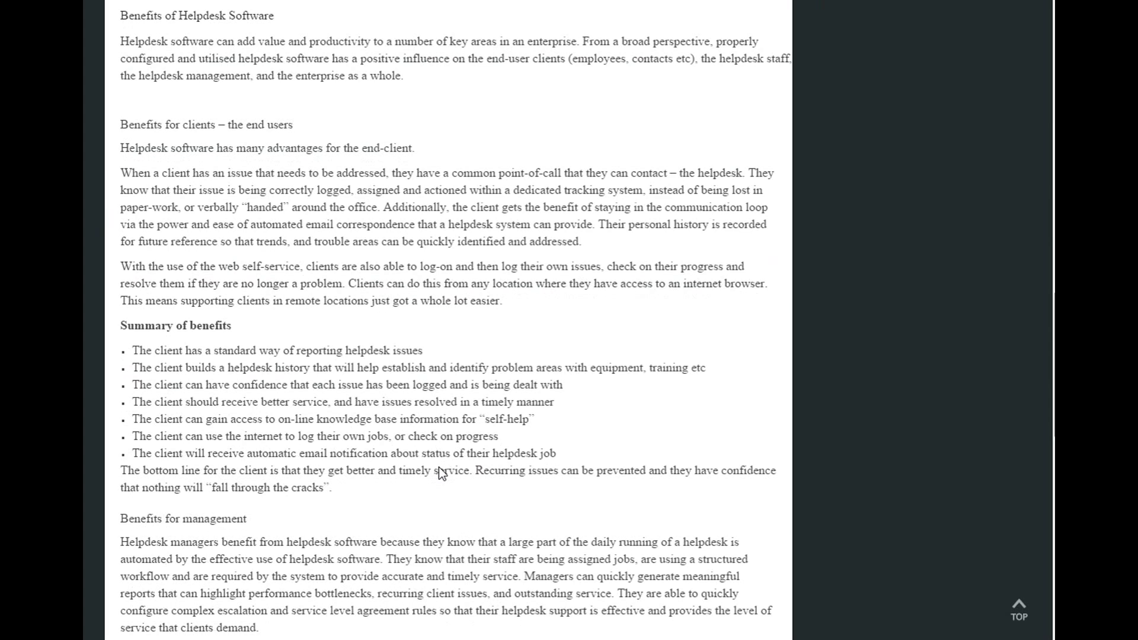
scroll(231, 290, "down", 7)
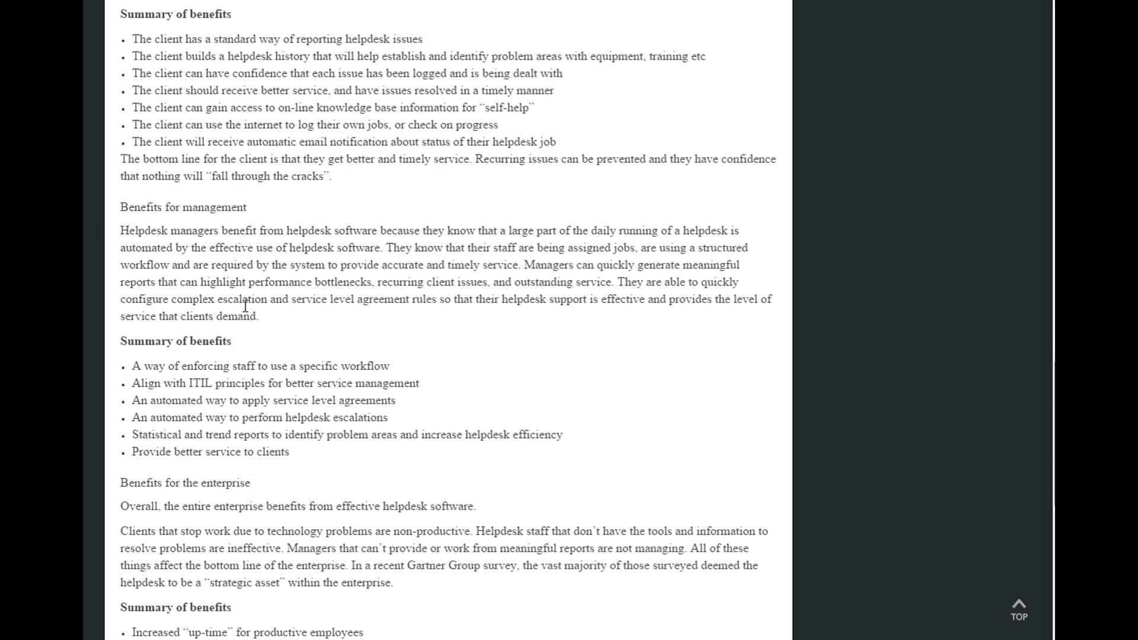
scroll(187, 353, "up", 20)
scroll(215, 346, "up", 5)
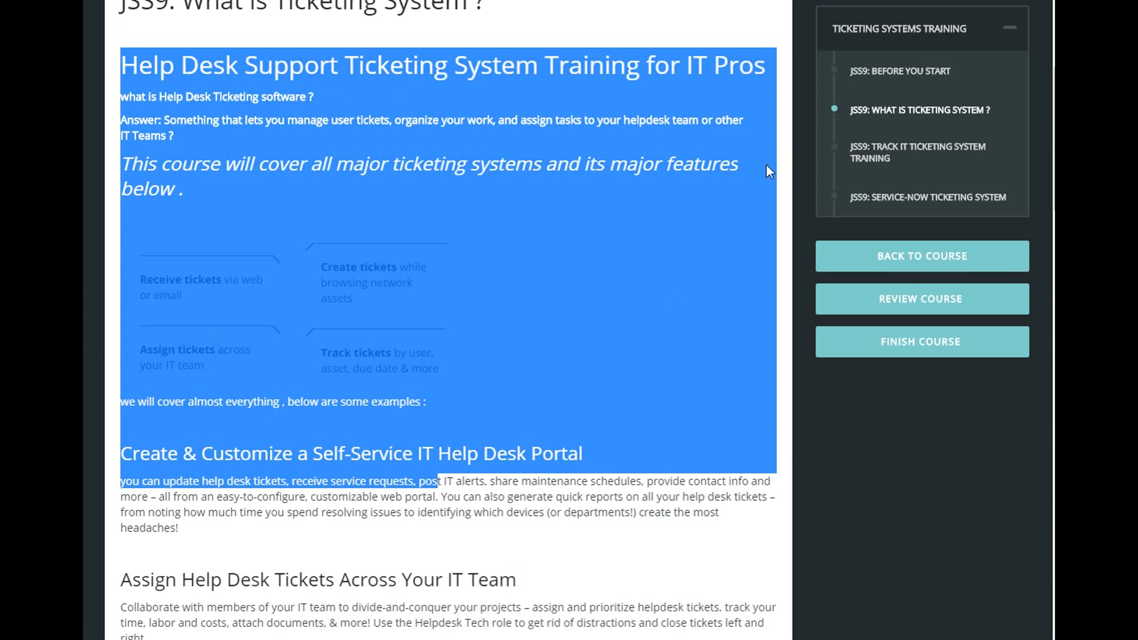
left_click(926, 403)
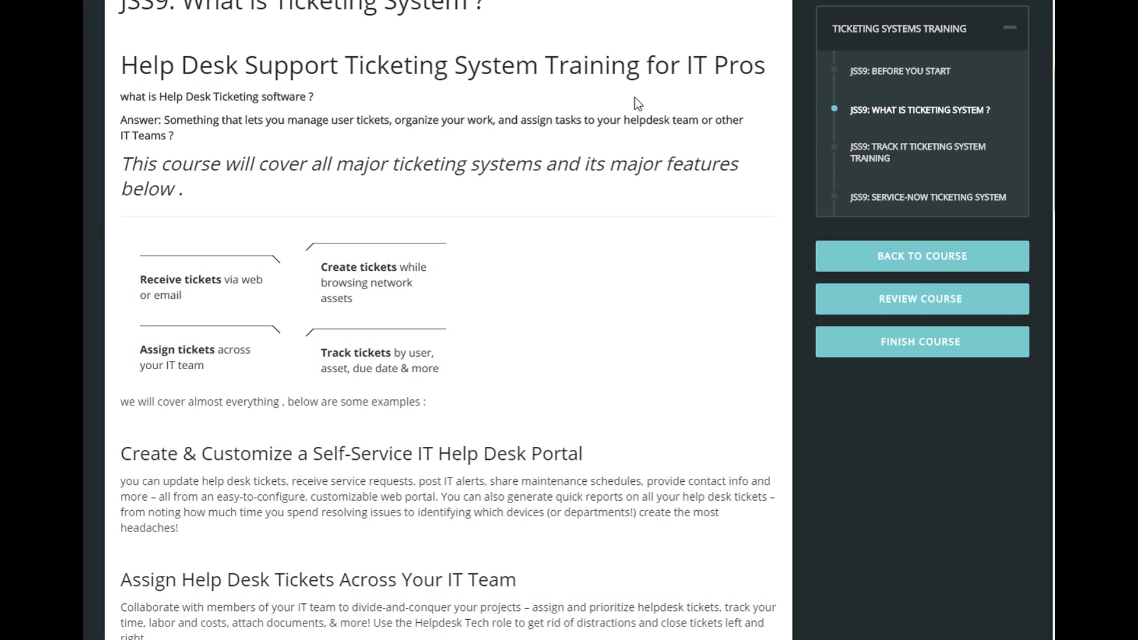
scroll(441, 349, "up", 3)
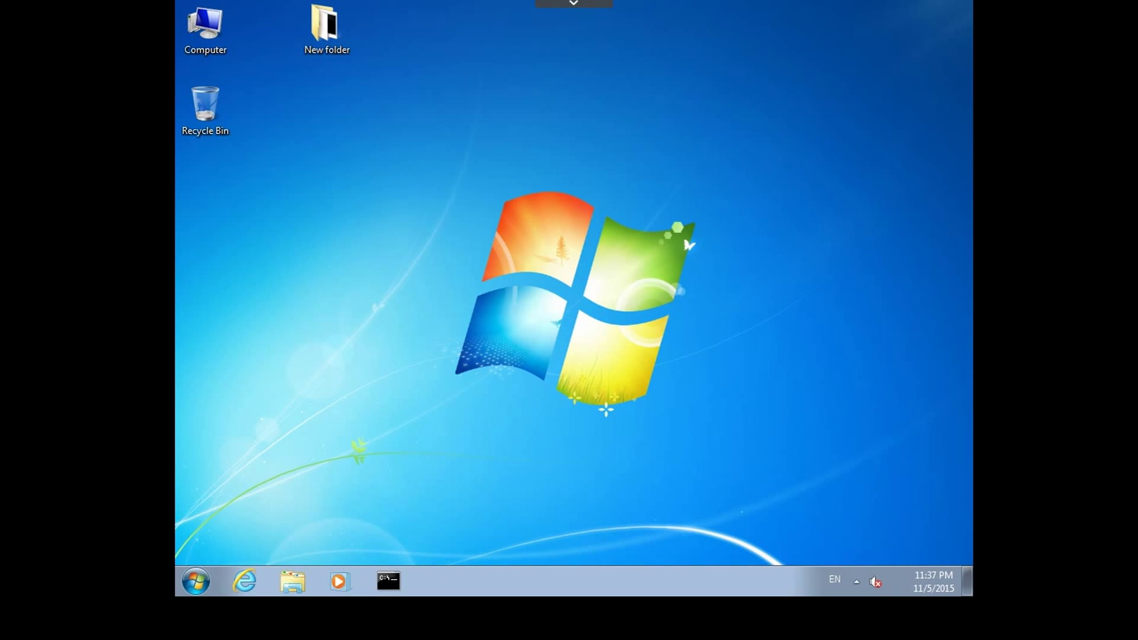
Switch to the Windows 7 desktop and open Internet Explorer maximized with a second tab.
left_click(254, 584)
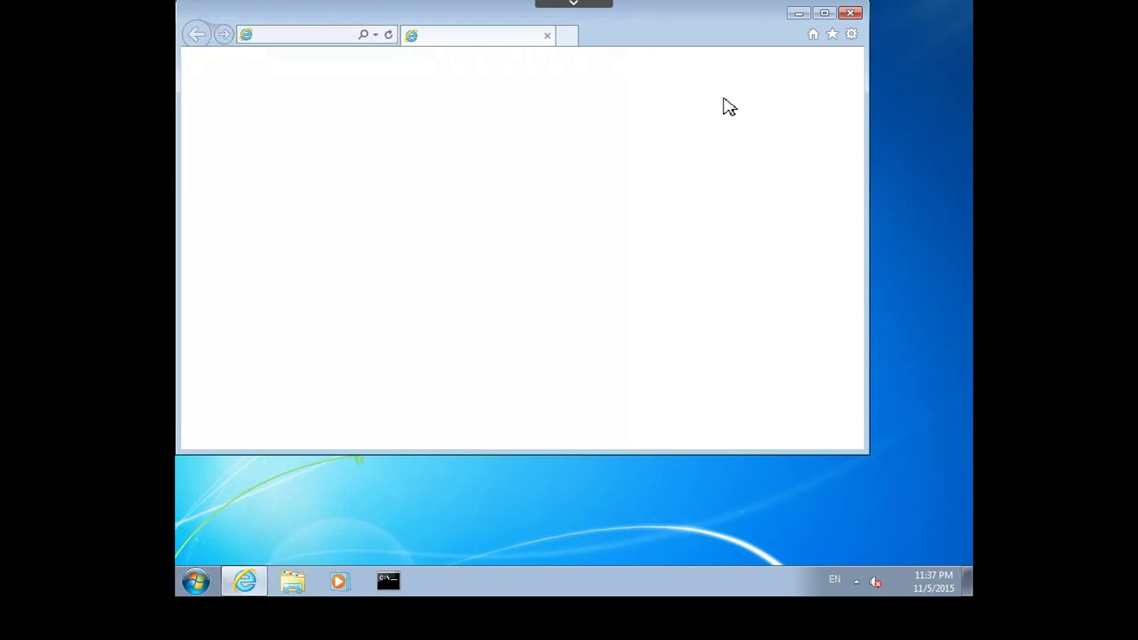
left_click(825, 17)
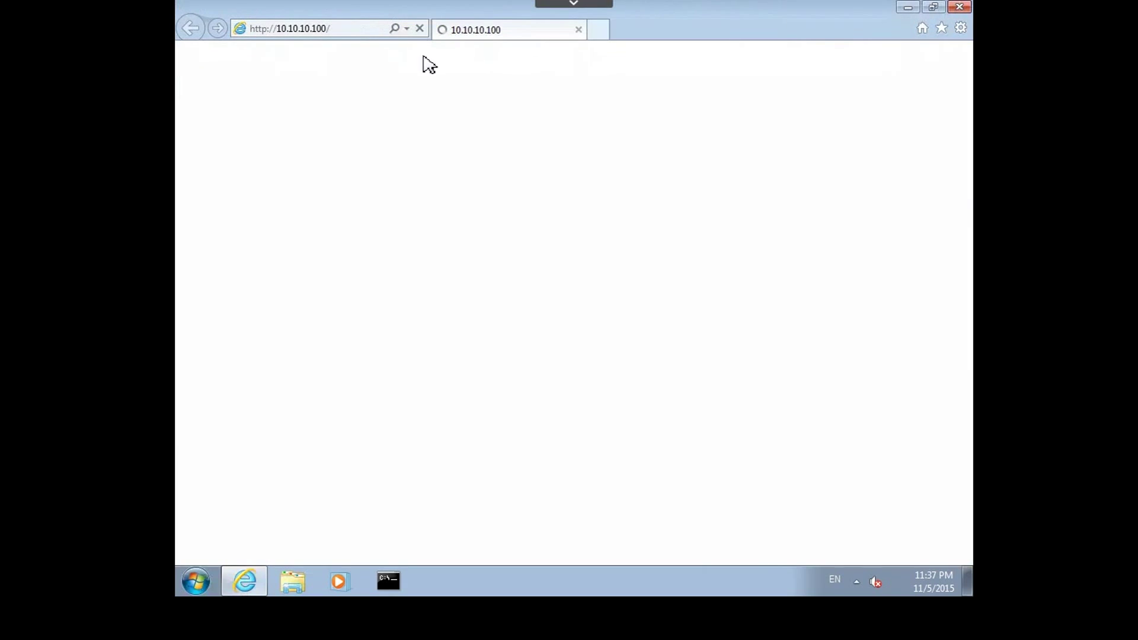
left_click(601, 37)
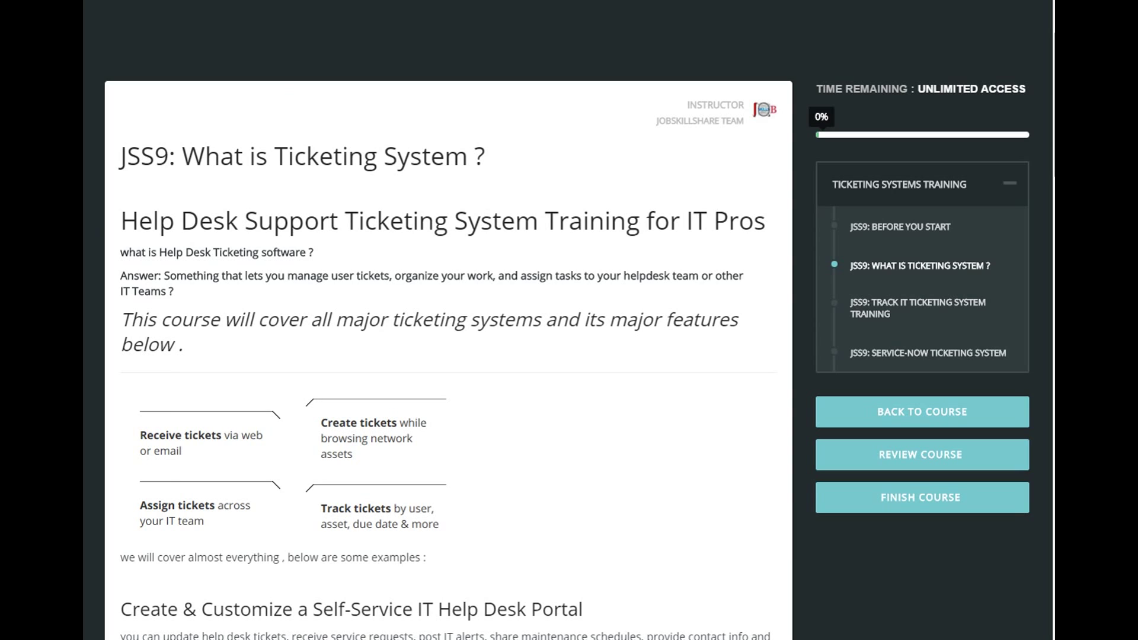
scroll(717, 356, "down", 5)
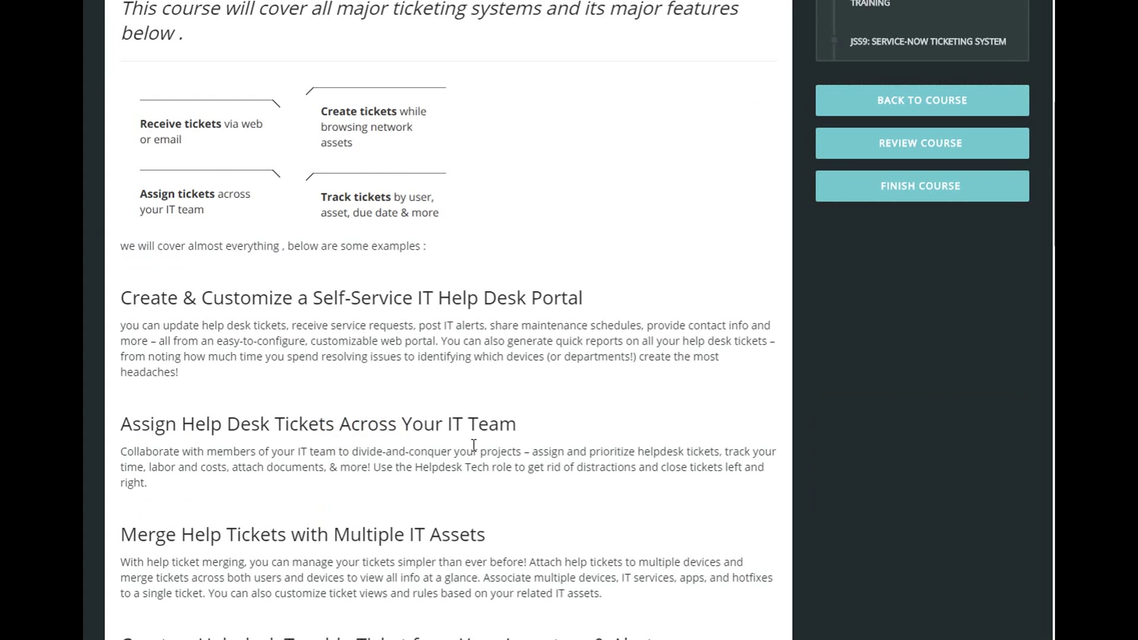
scroll(774, 415, "up", 4)
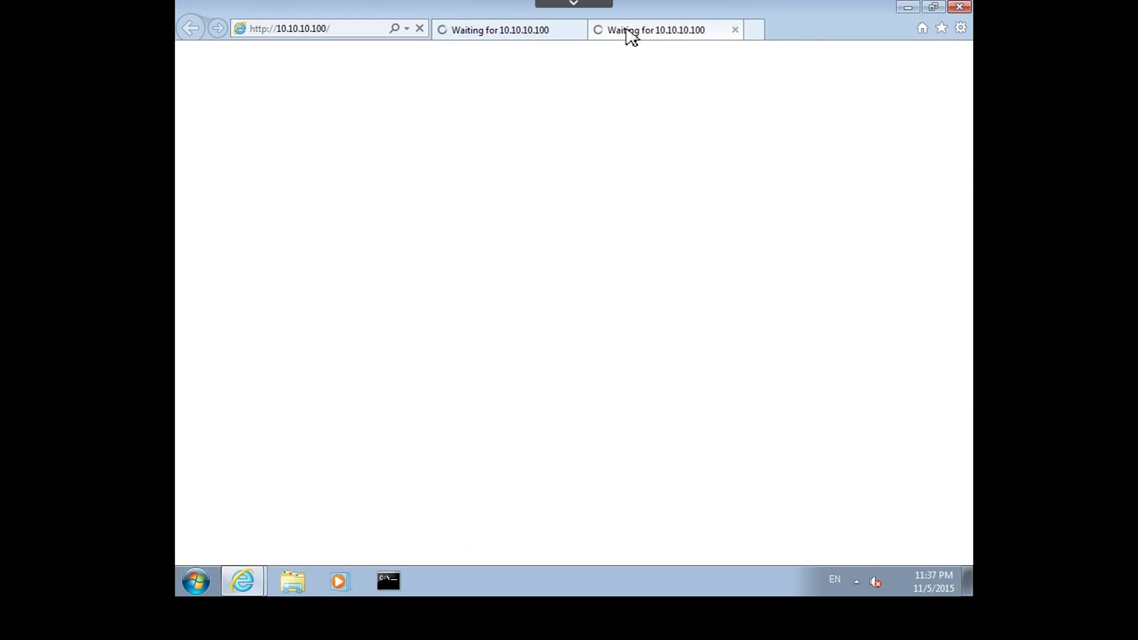
Stop loading the 10.10.10.100 page in the second tab and go to google.com there instead.
left_click(625, 30)
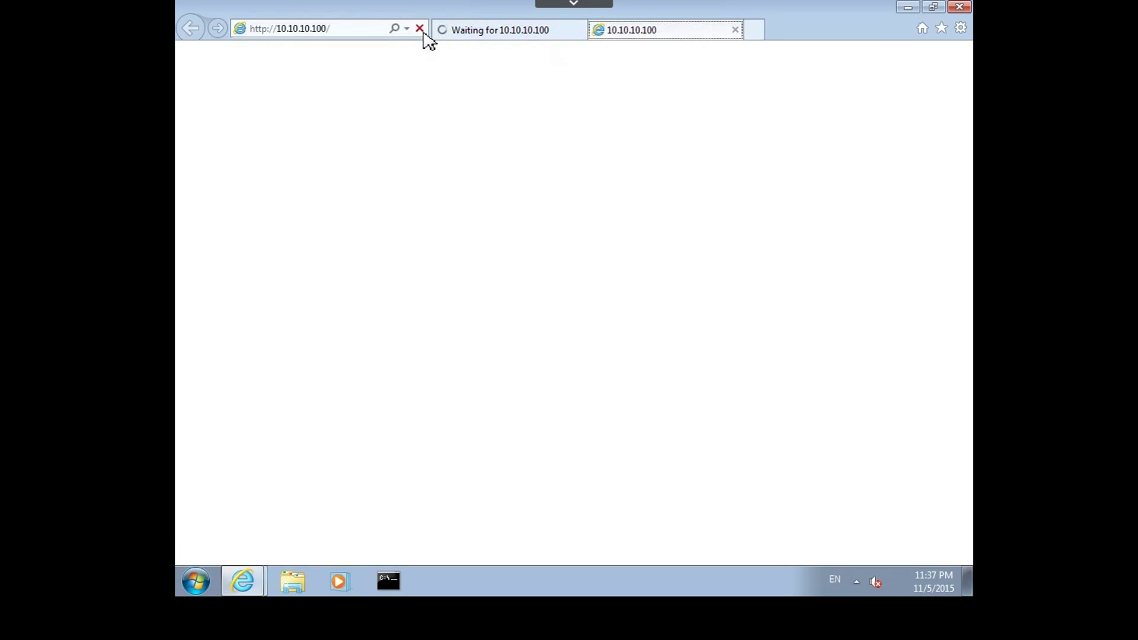
left_click(417, 30)
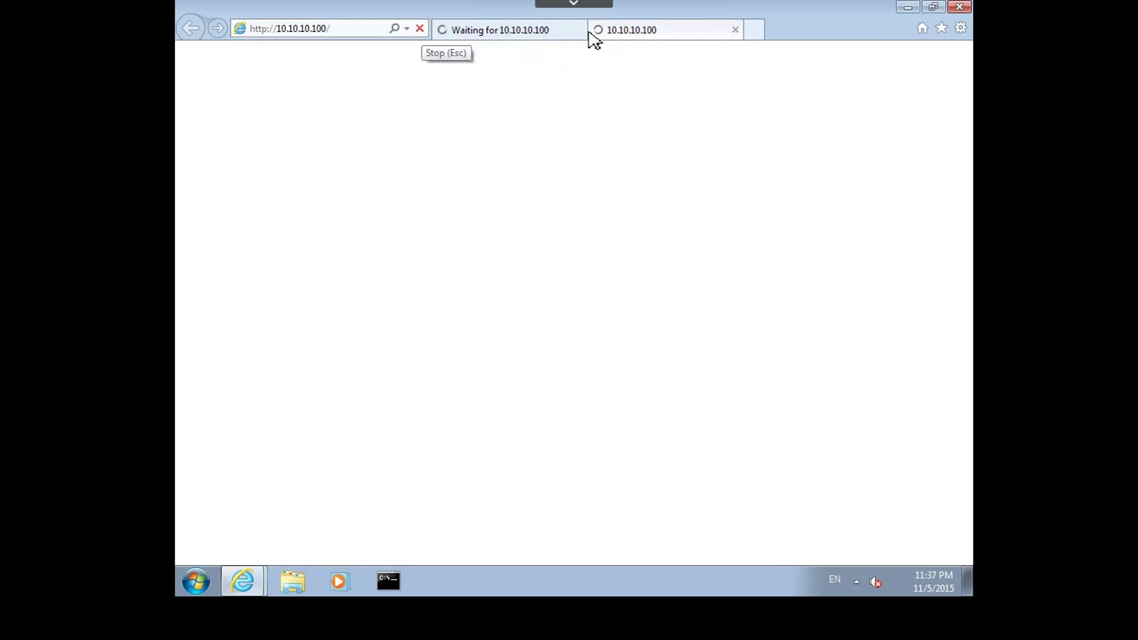
left_click(352, 29)
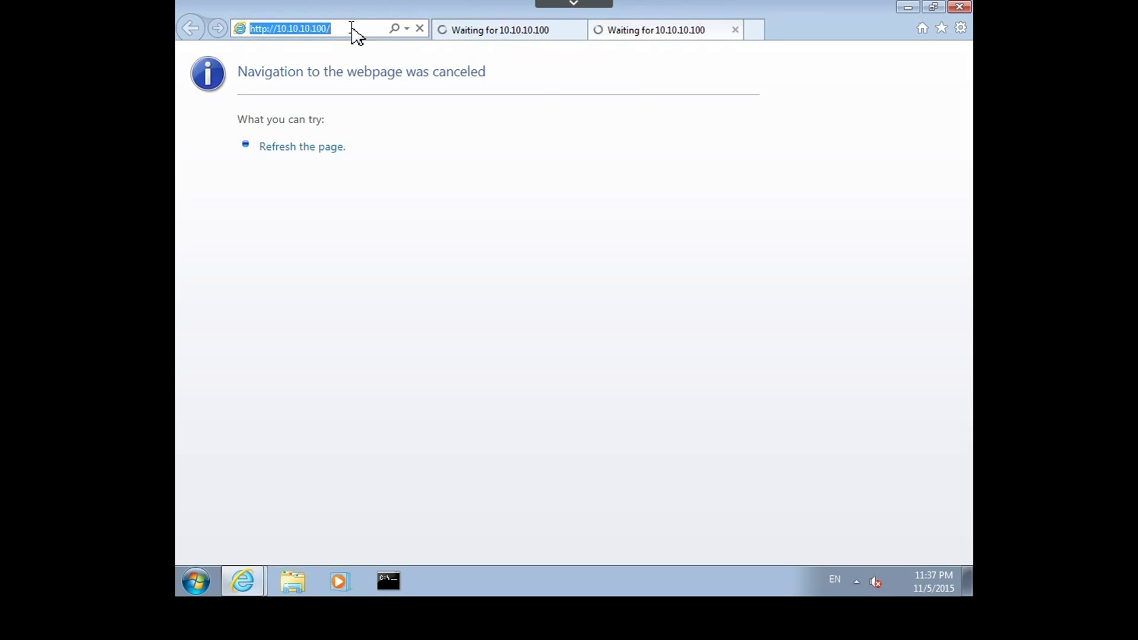
type("google.com")
key("Return")
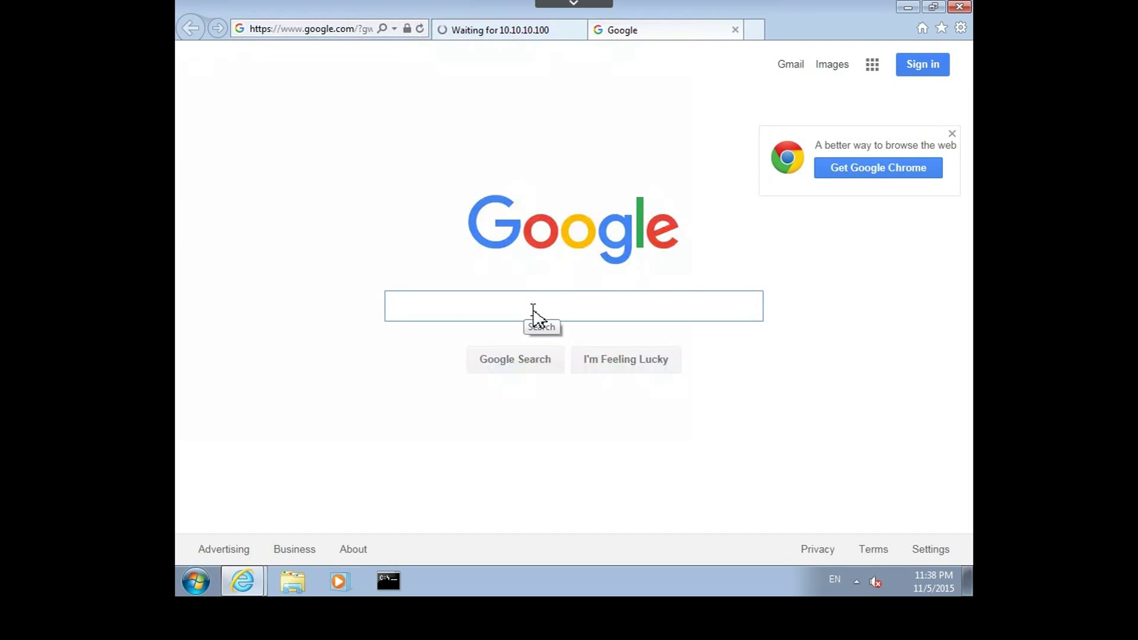
Search Google for "spiceworks".
type("spicew")
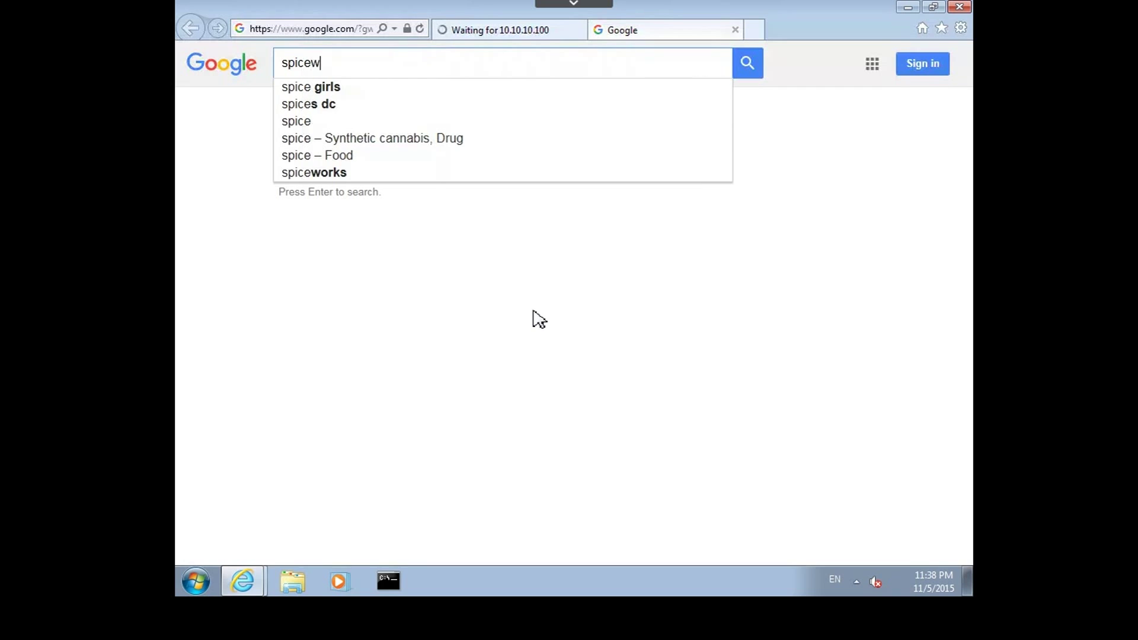
type("o")
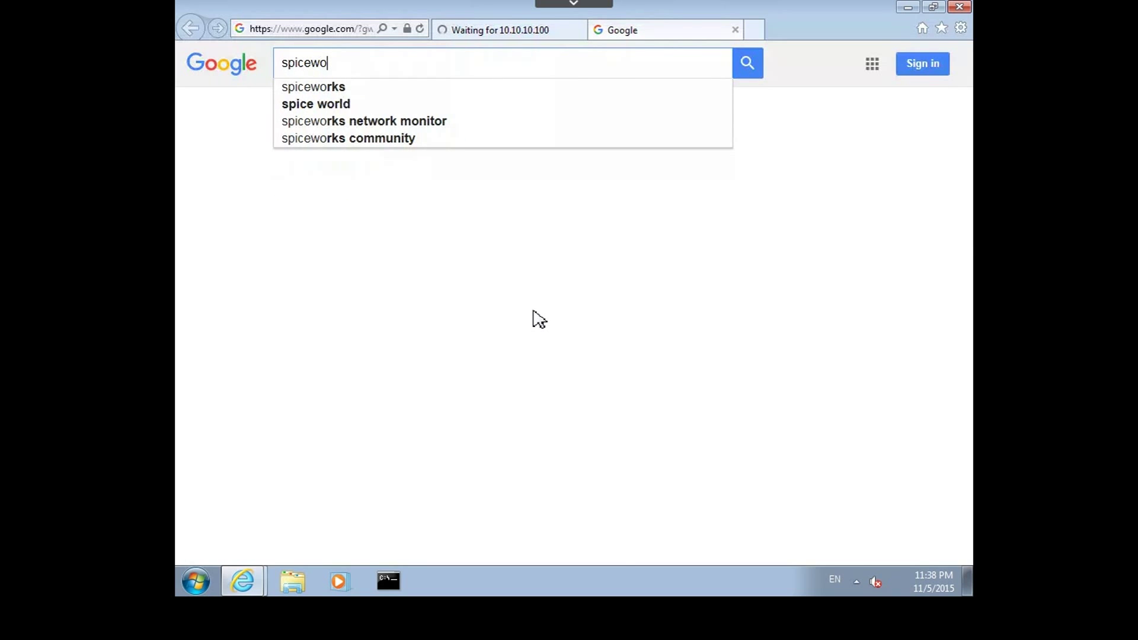
type("rk")
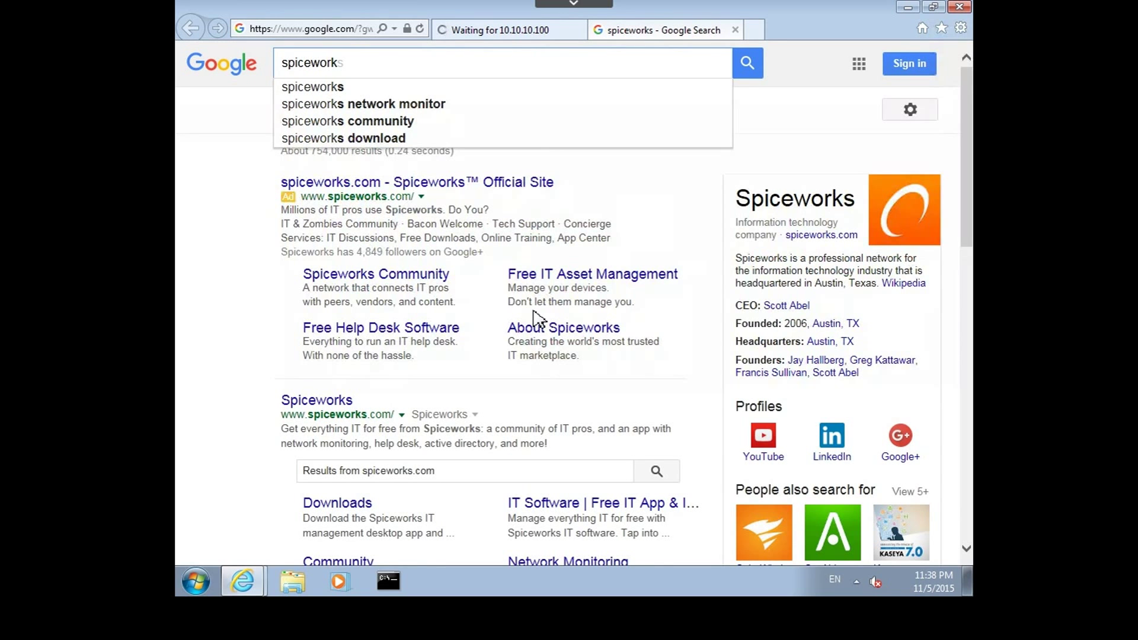
type("e")
key("BackSpace")
type("s")
key("Return")
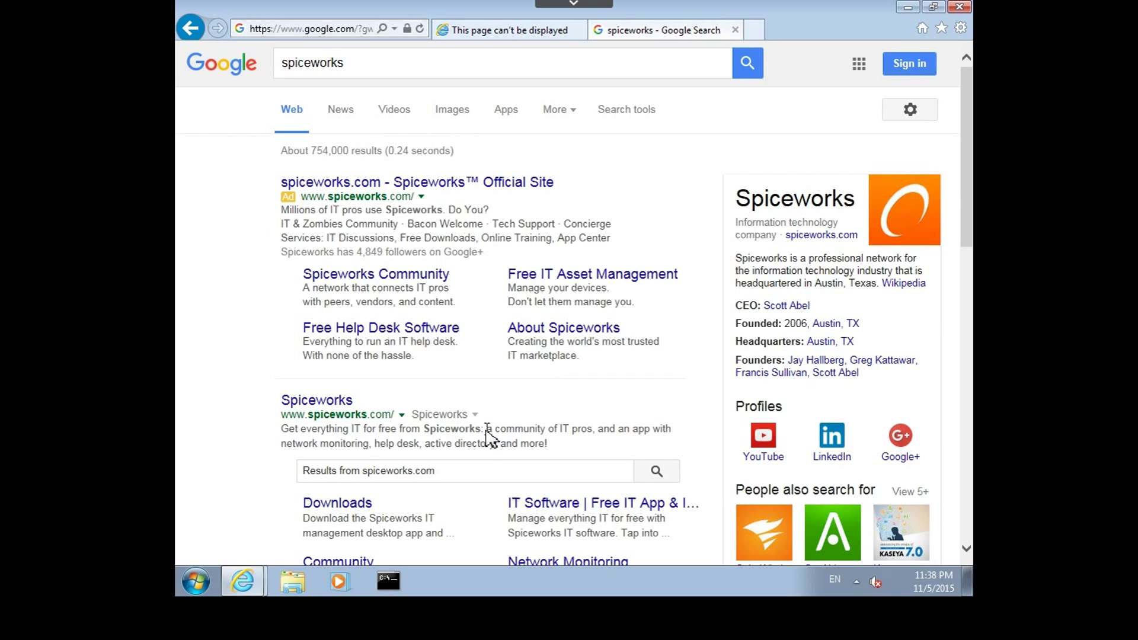
Open the Spiceworks Downloads page from the search results.
scroll(485, 430, "down", 1)
scroll(485, 429, "down", 1)
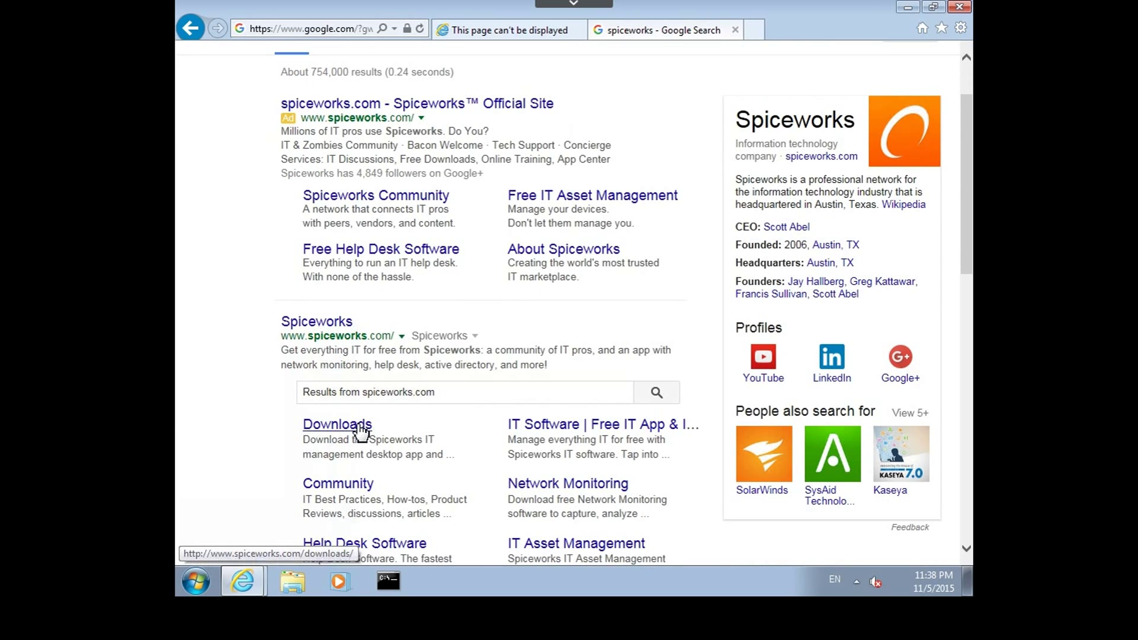
left_click(360, 426)
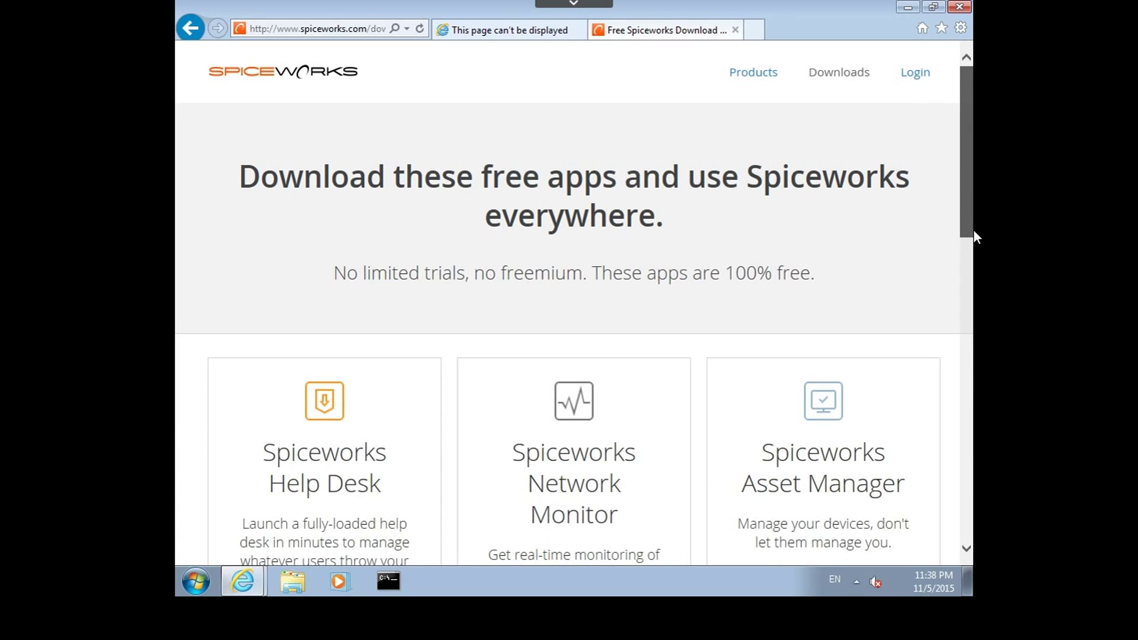
Download the desktop app version of Spiceworks Help Desk and save Spiceworks.exe.
scroll(976, 235, "down", 1)
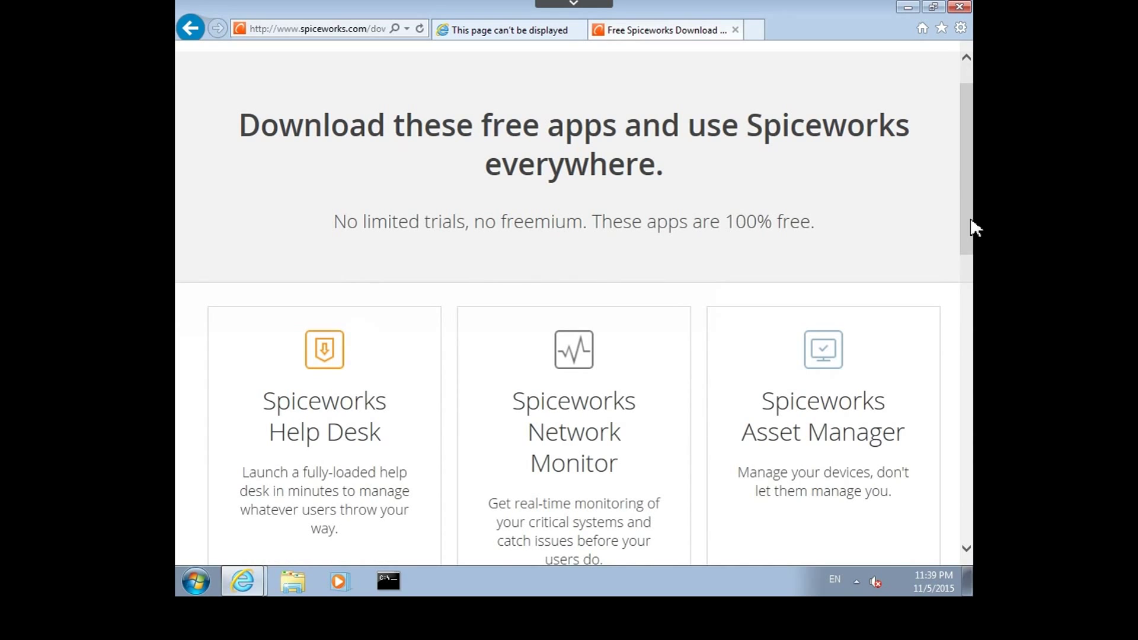
scroll(966, 331, "down", 5)
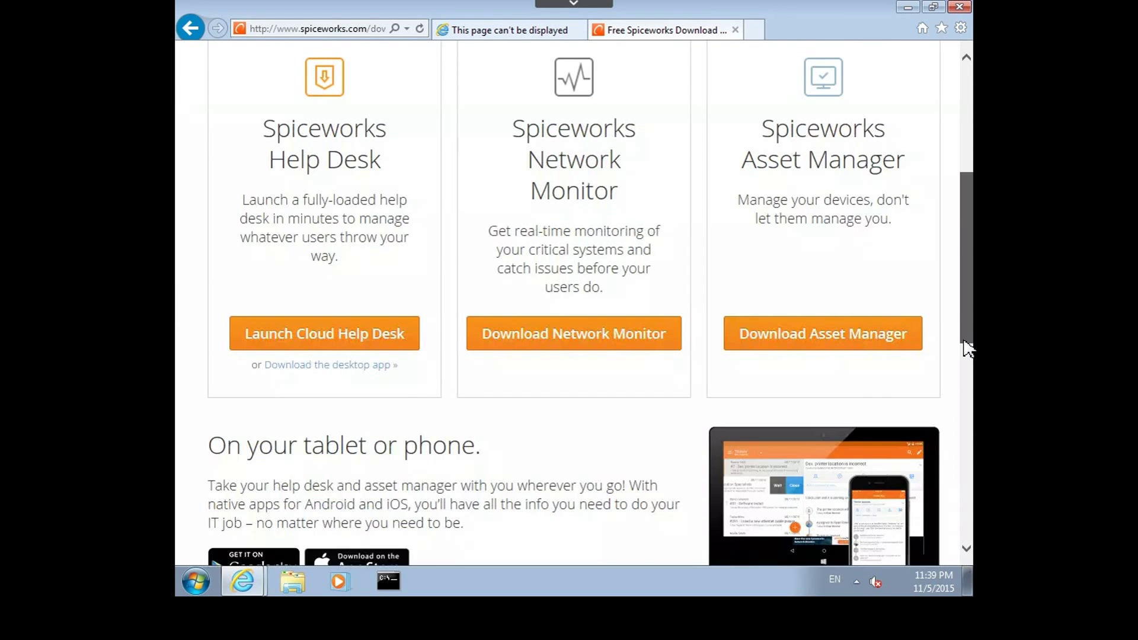
scroll(967, 314, "down", 3)
scroll(967, 310, "up", 2)
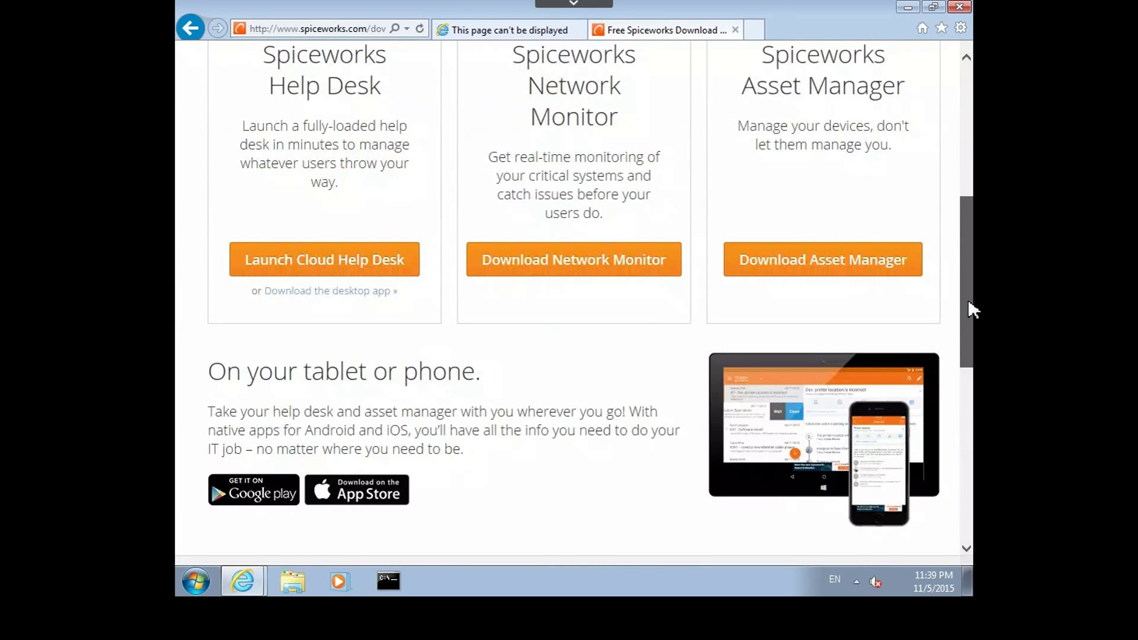
left_click(309, 293)
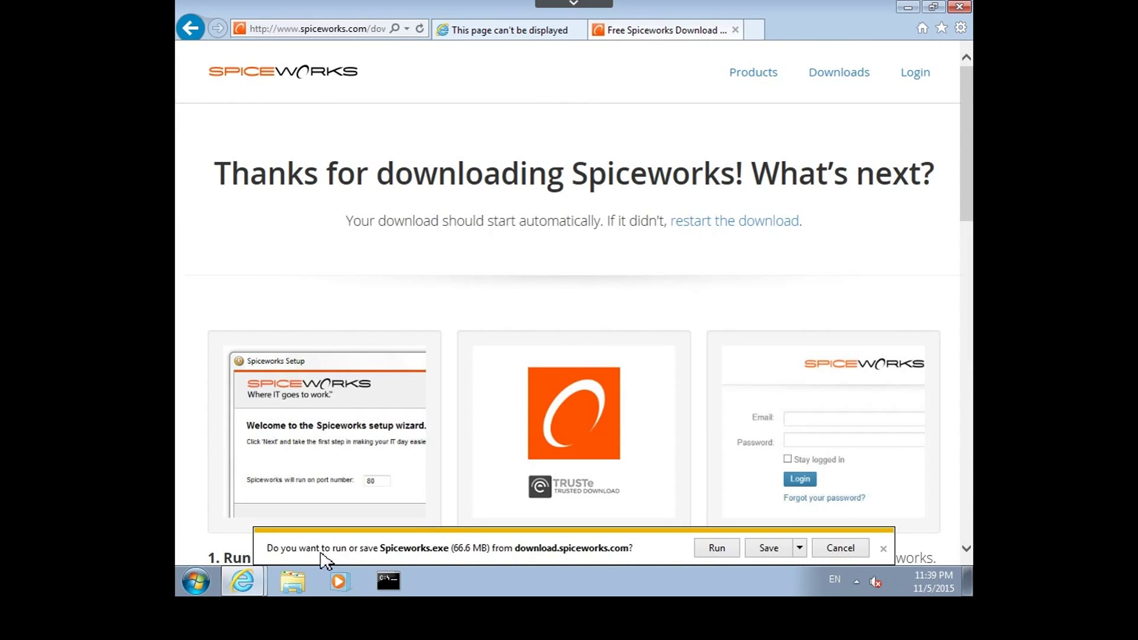
left_click(765, 548)
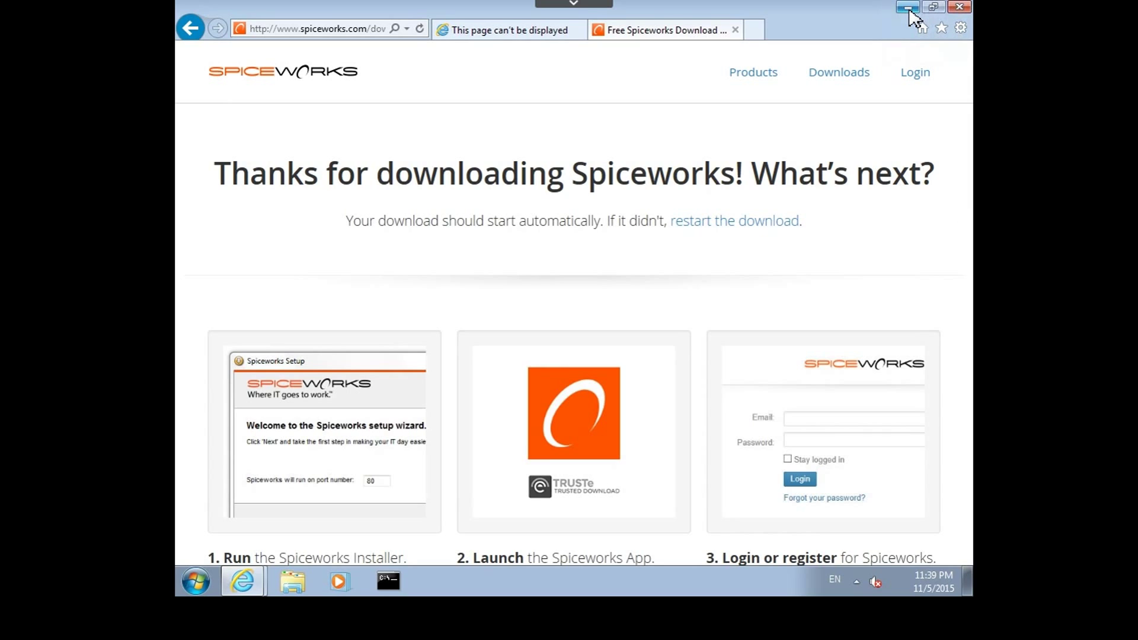
Minimize the browser, run Spiceworks.exe from the Downloads folder, and minimize the folder window.
left_click(907, 7)
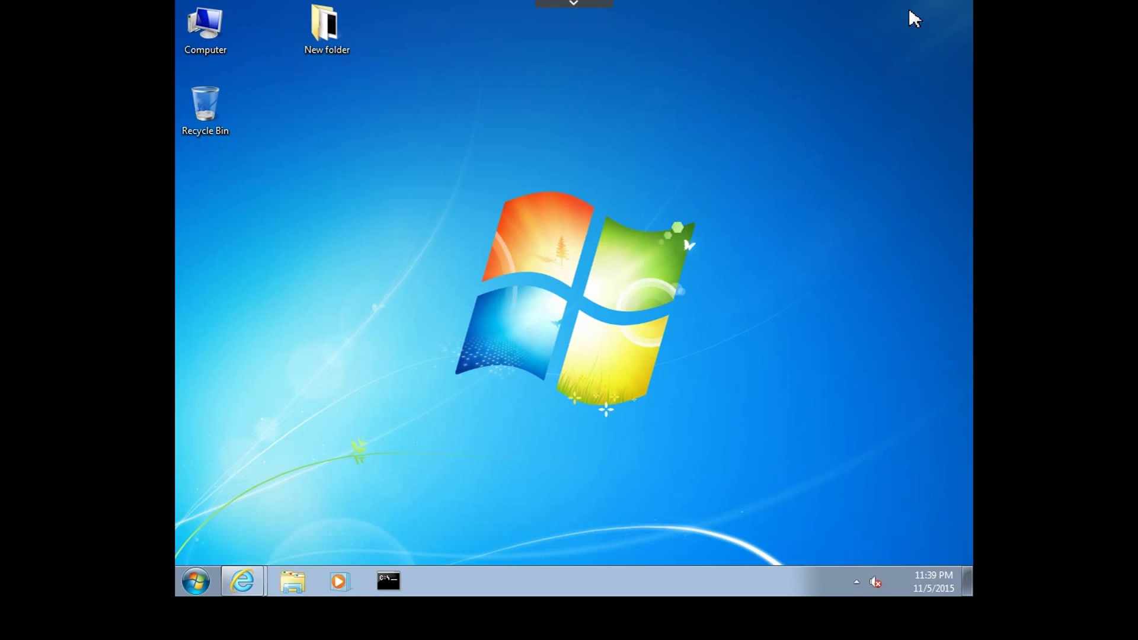
left_click(188, 583)
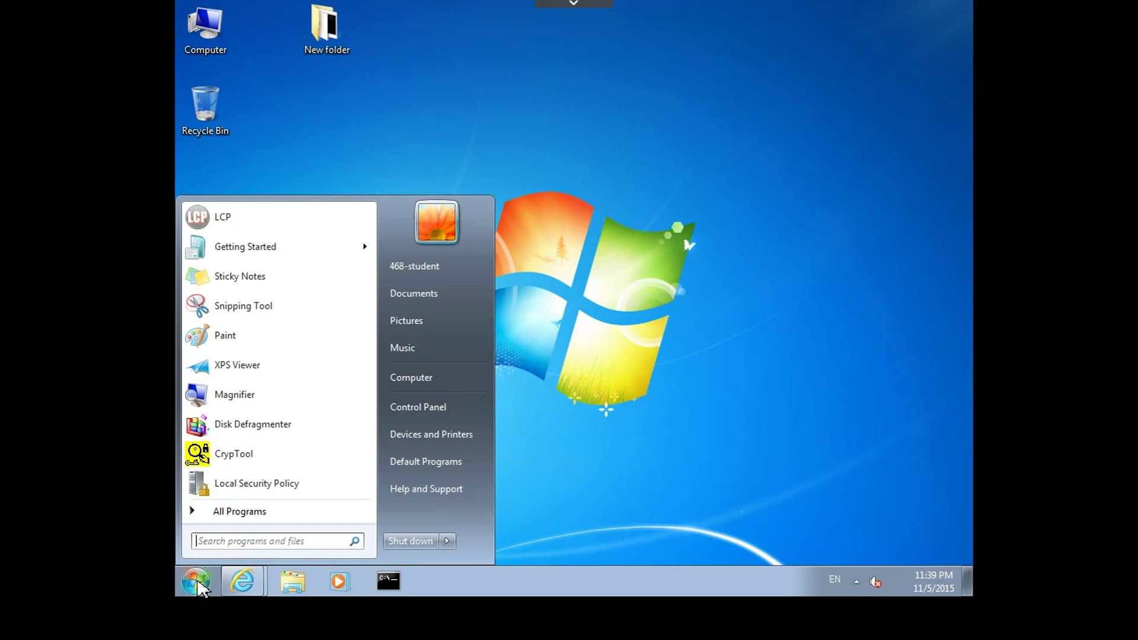
left_click(441, 305)
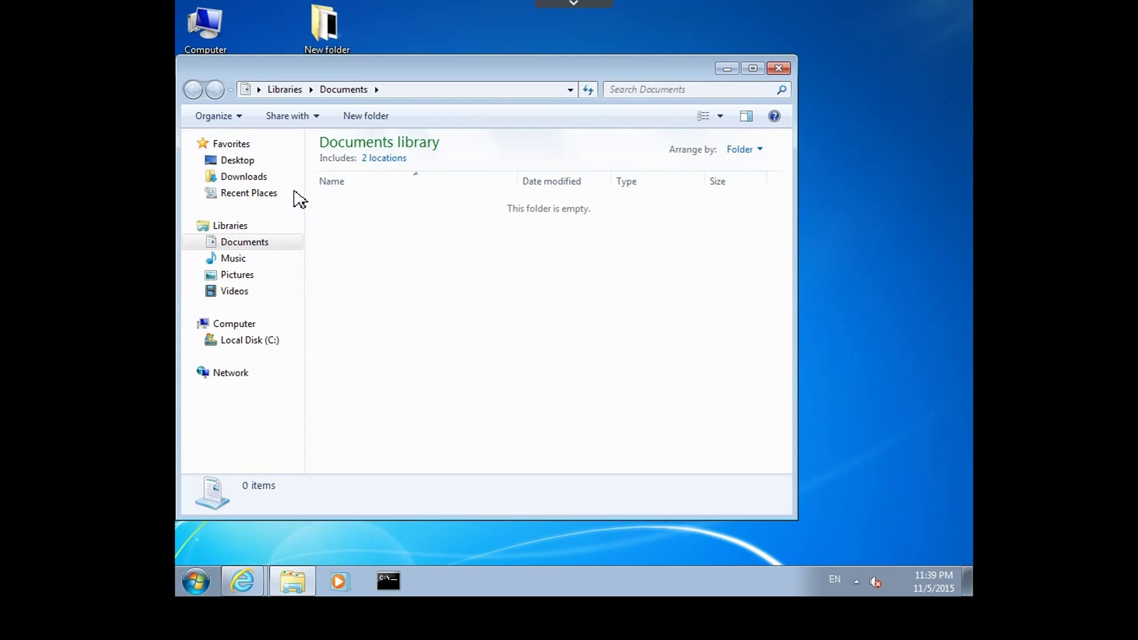
left_click(237, 160)
left_click(251, 179)
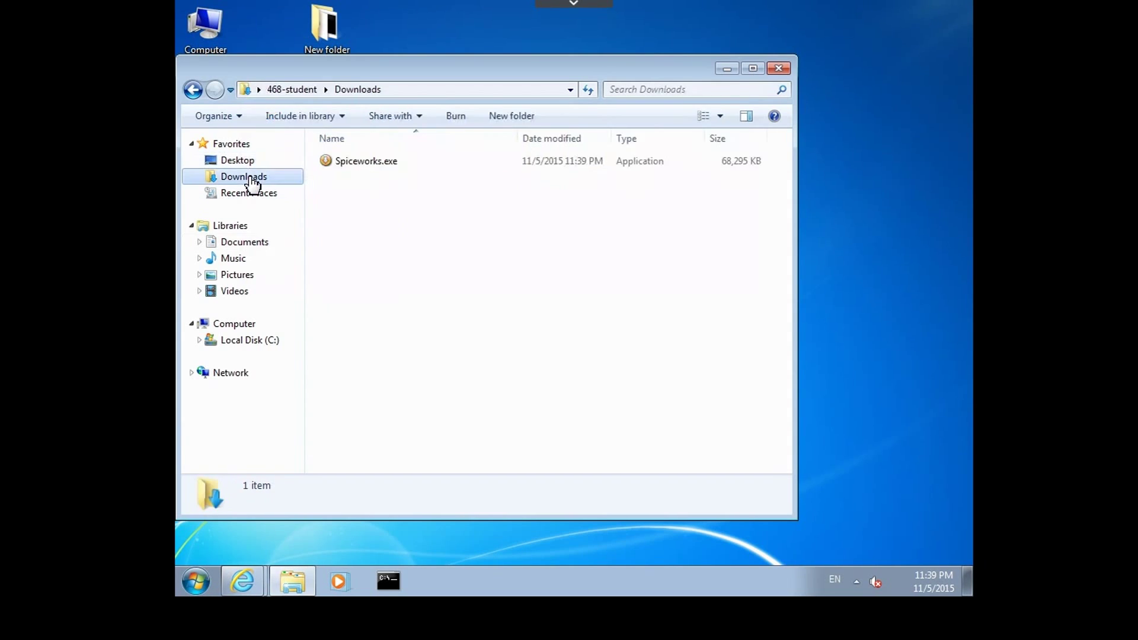
double_click(363, 162)
left_click(604, 304)
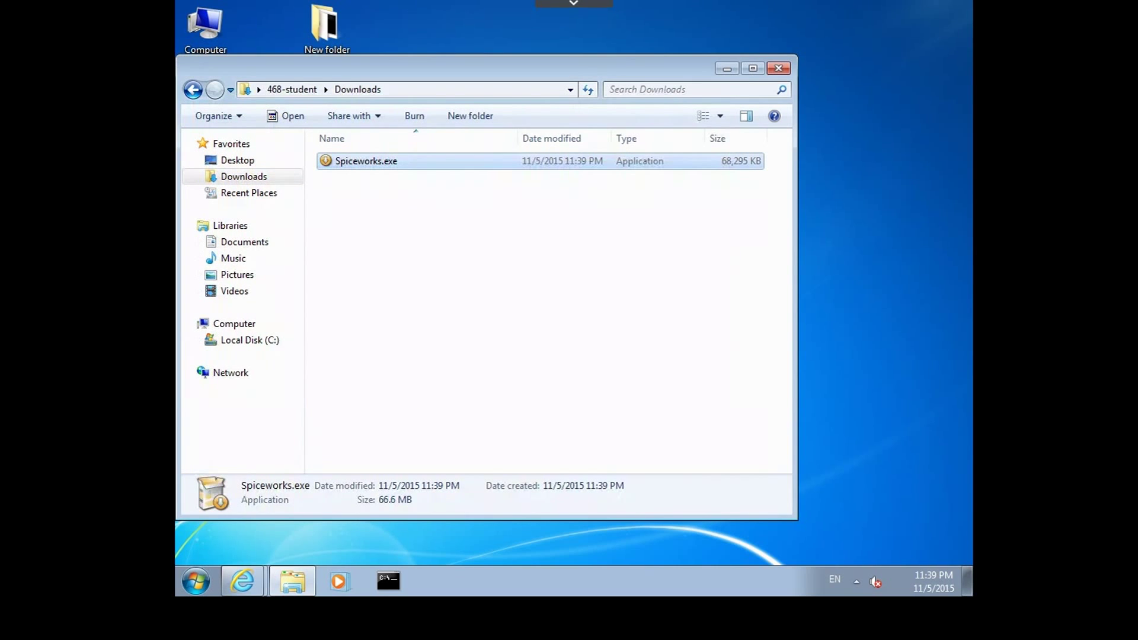
left_click(732, 70)
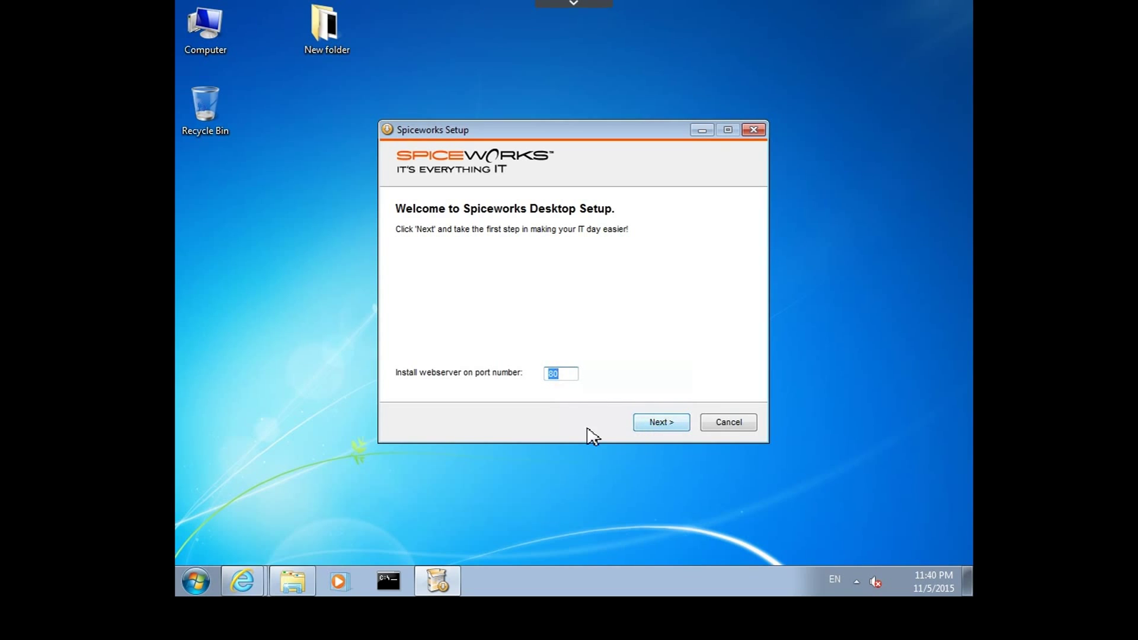
Install Spiceworks on port 80 with NMap and WinPCap in the default folder, keeping the desktop shortcut and immediate start options.
left_click(657, 426)
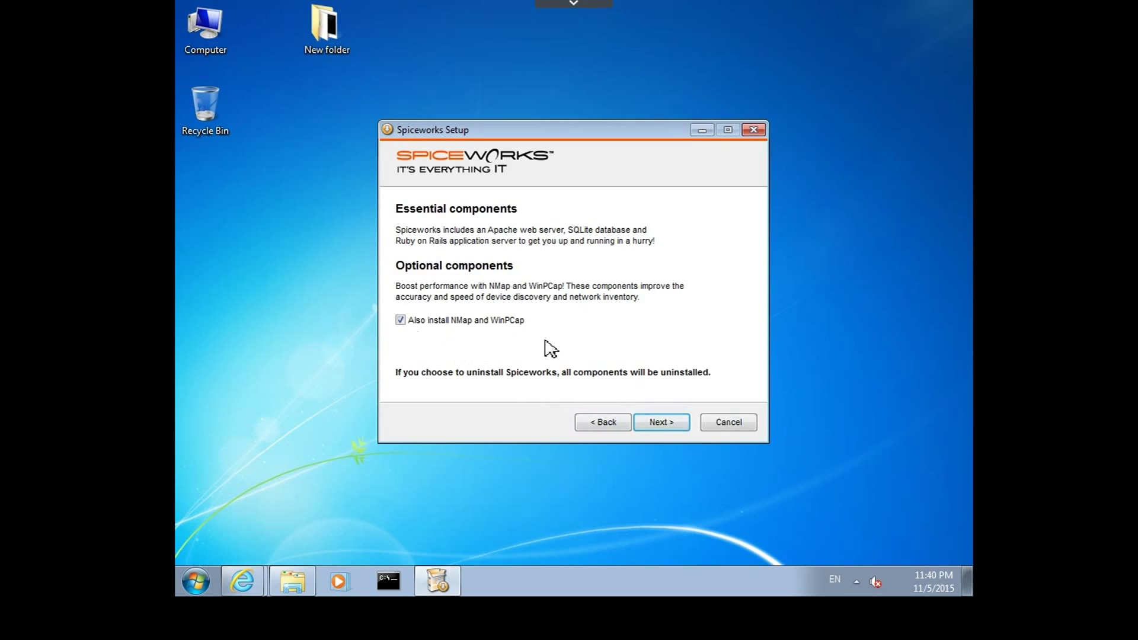
left_click(653, 424)
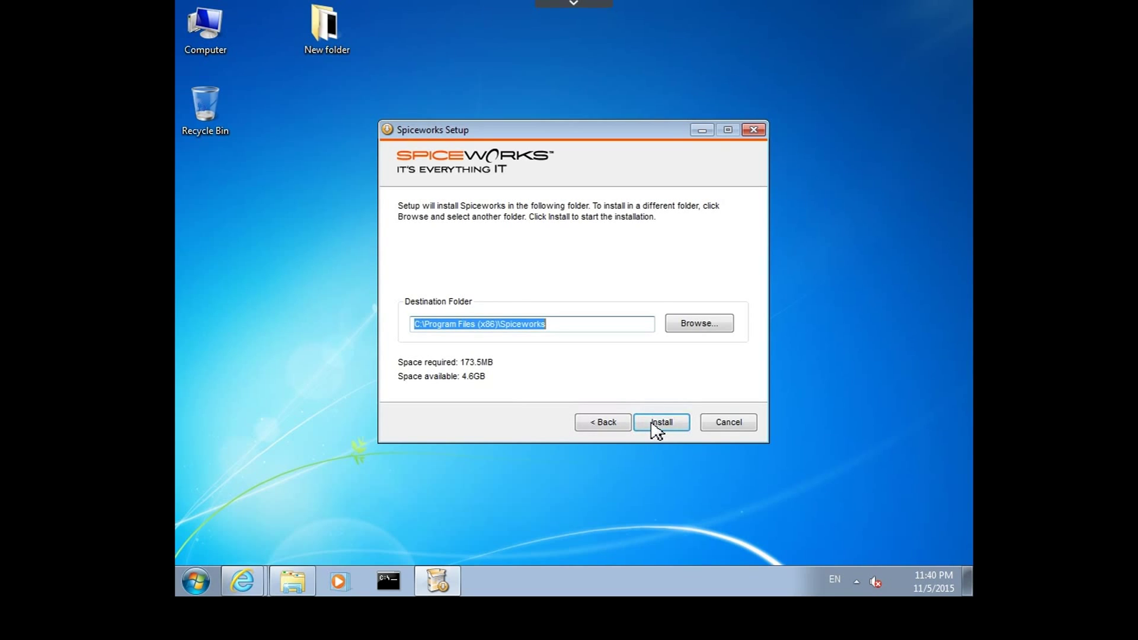
left_click(653, 424)
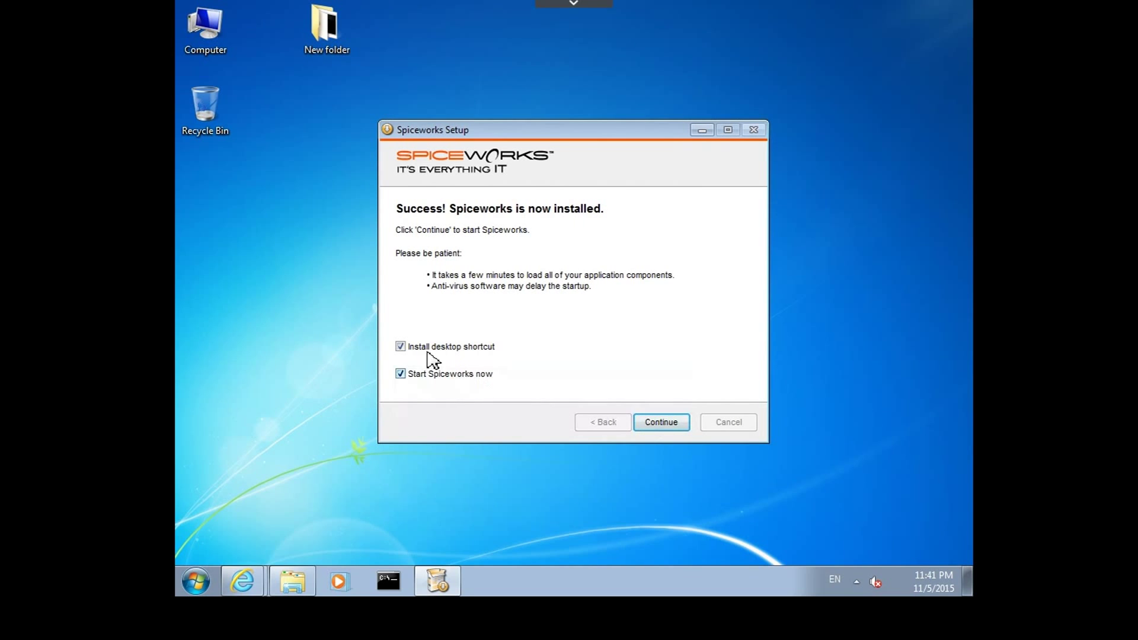
left_click(681, 426)
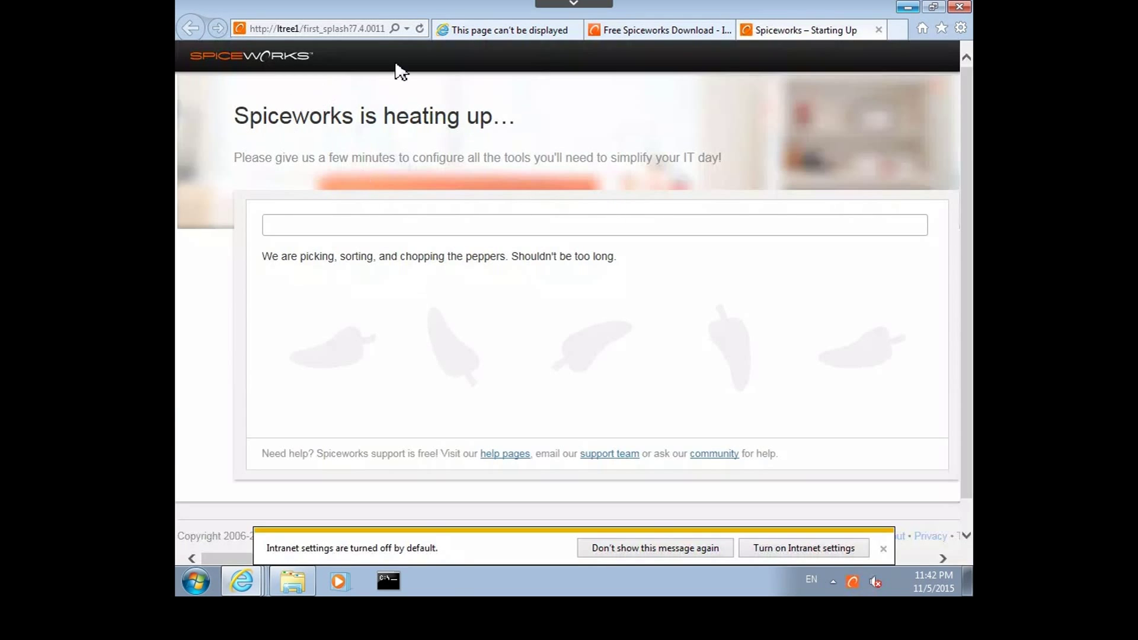
Dismiss the intranet settings notices during Spiceworks startup and review the fields of the account creation form.
scroll(343, 320, "down", 1)
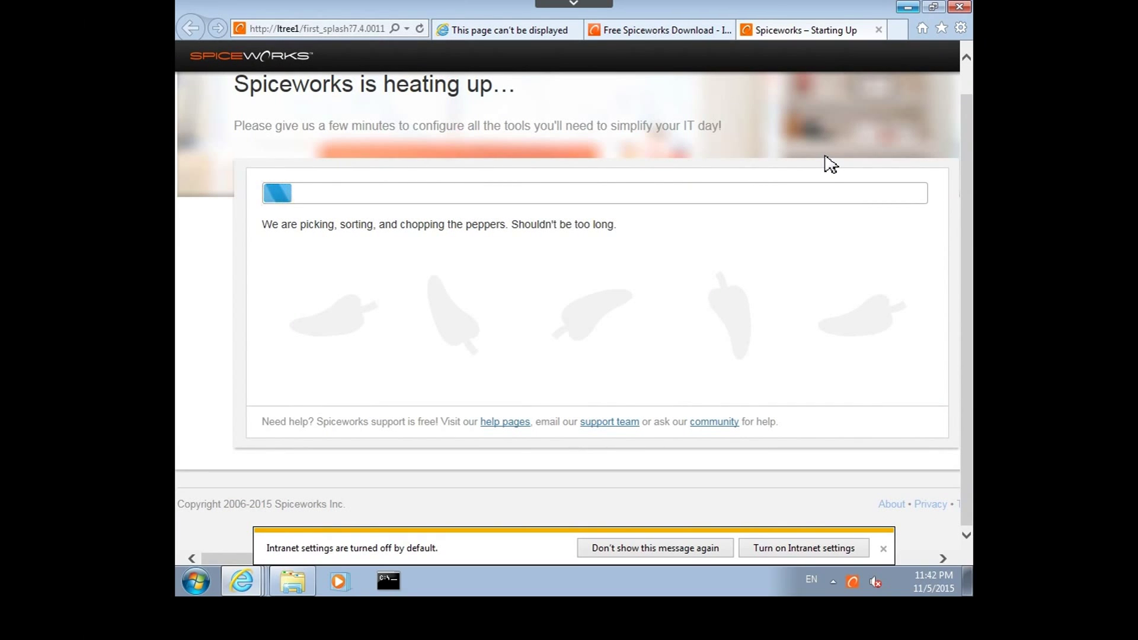
left_click(884, 549)
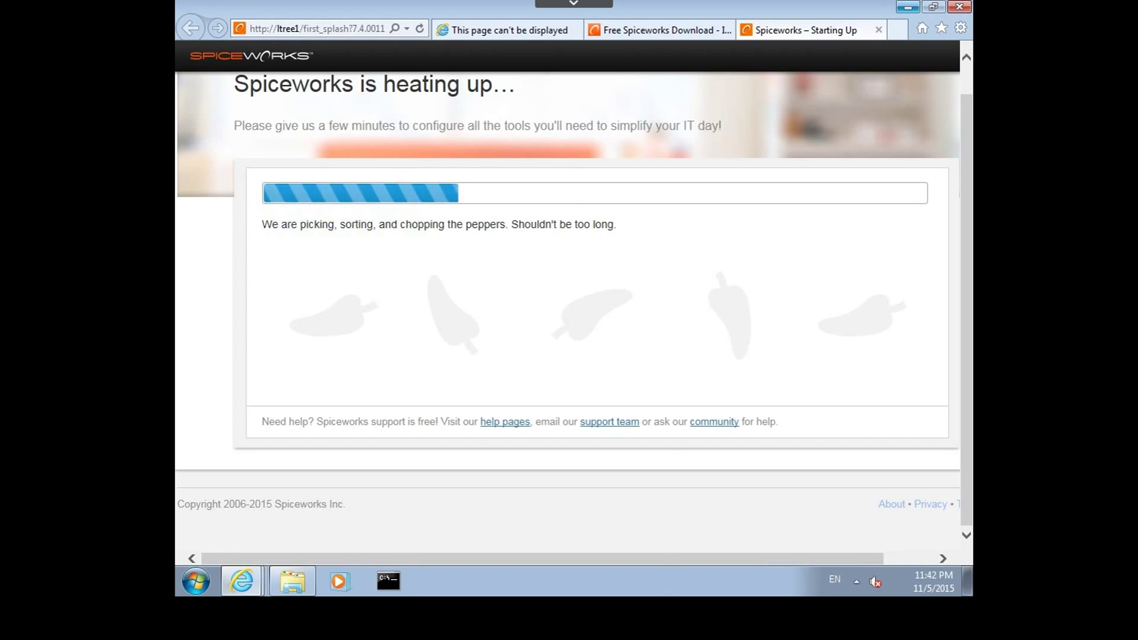
mouse_move(487, 639)
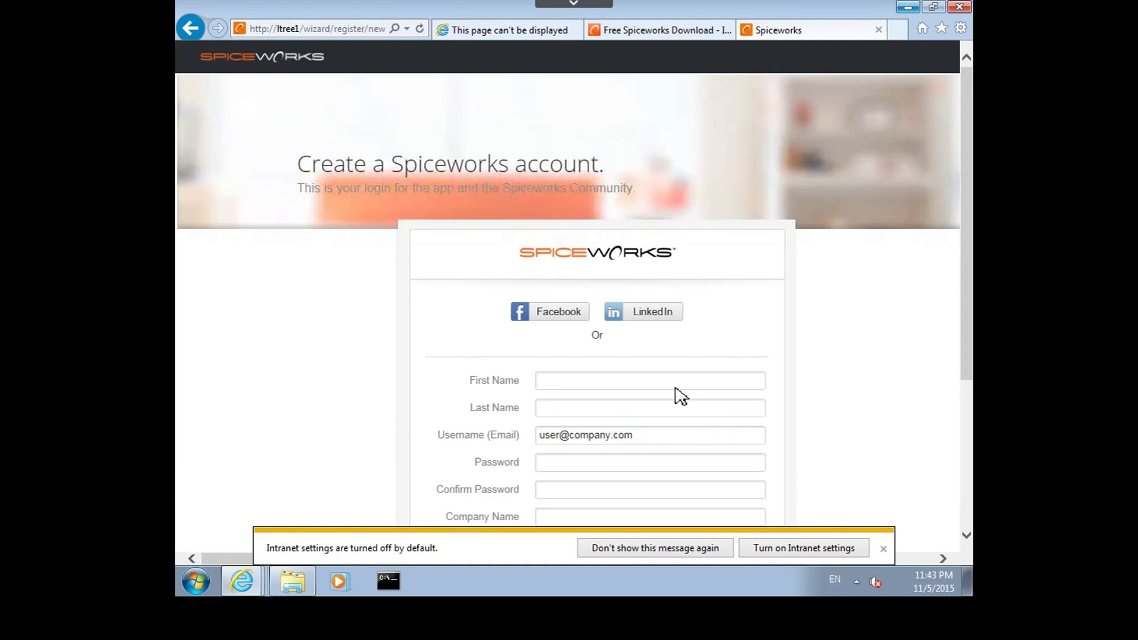
left_click(887, 549)
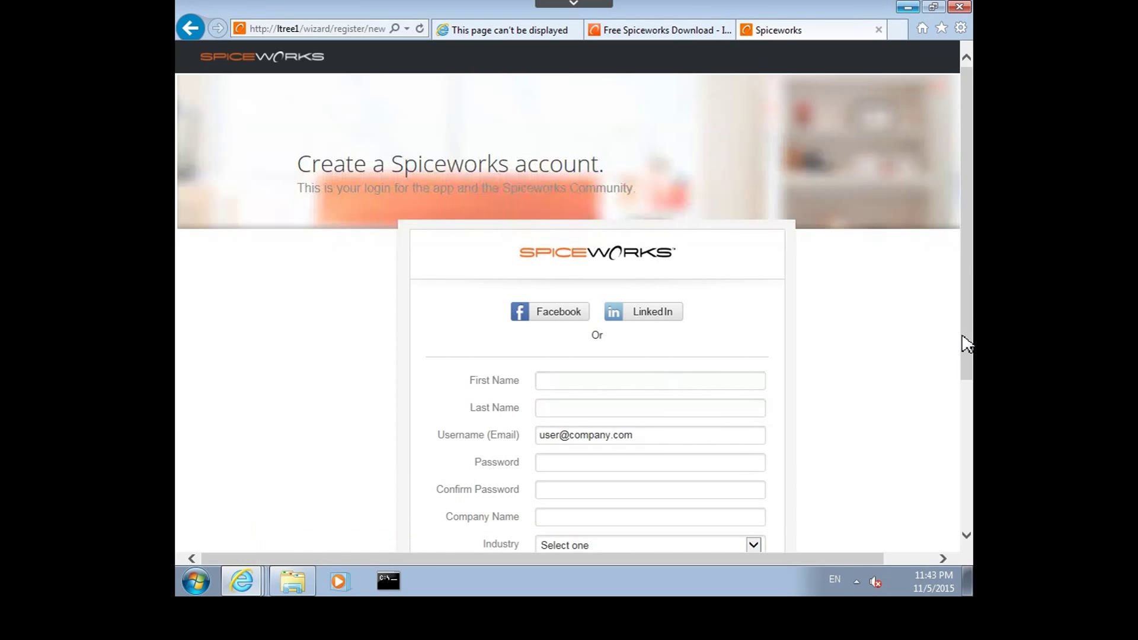
scroll(972, 419, "down", 1)
scroll(972, 419, "down", 3)
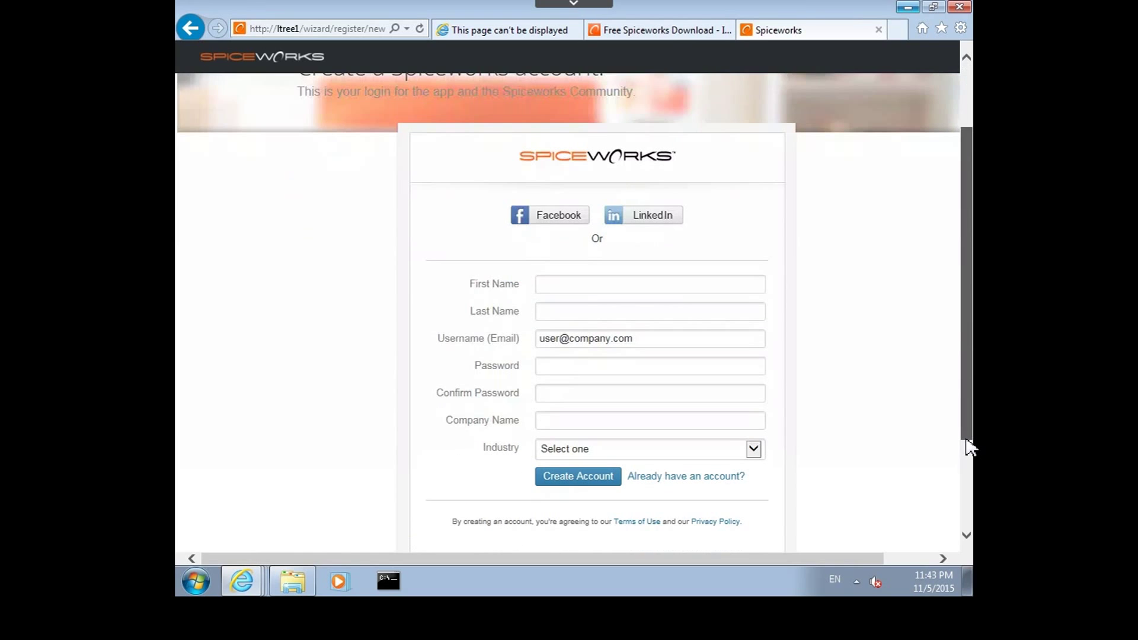
scroll(762, 414, "down", 3)
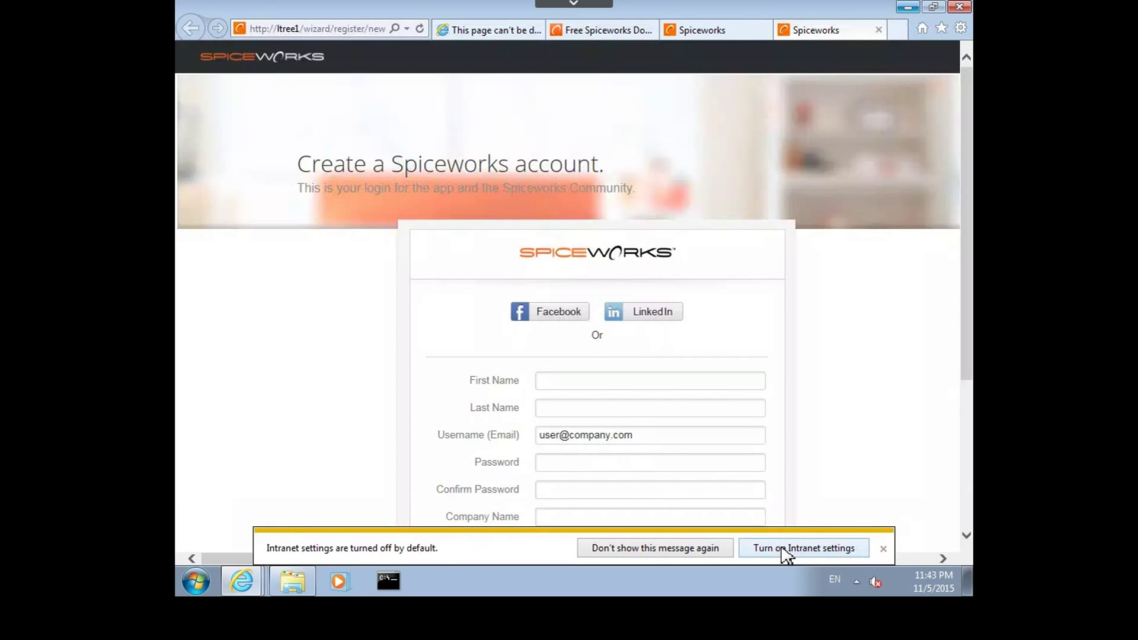
left_click(882, 549)
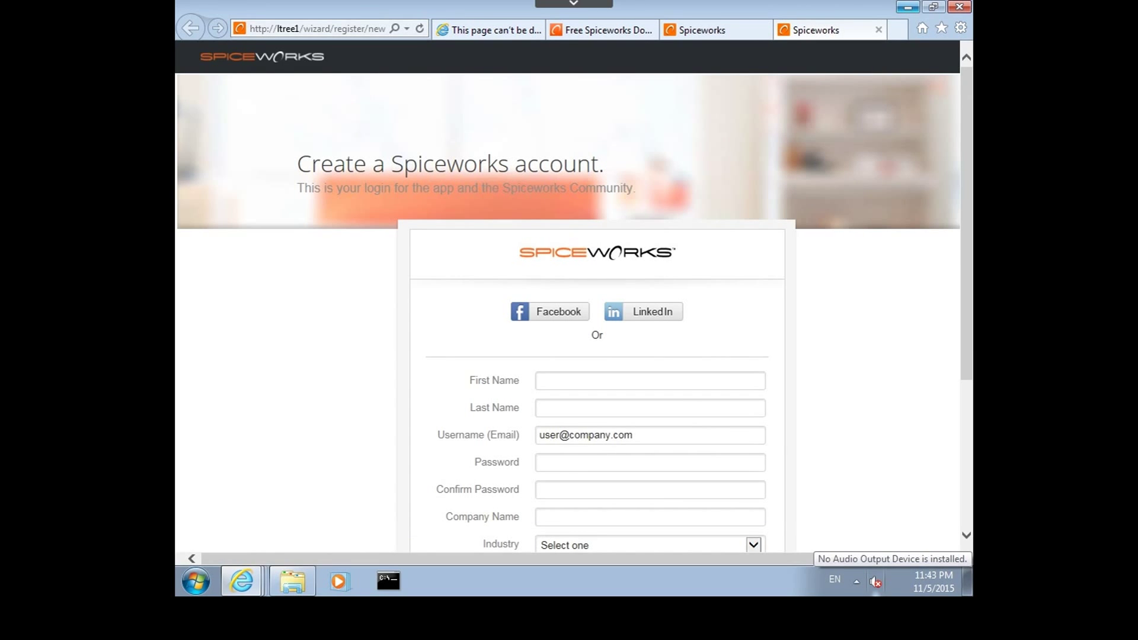
Look over the Manage Mobile Devices and Discover & Monitor My Devices options on the Spiceworks welcome page.
scroll(718, 480, "down", 1)
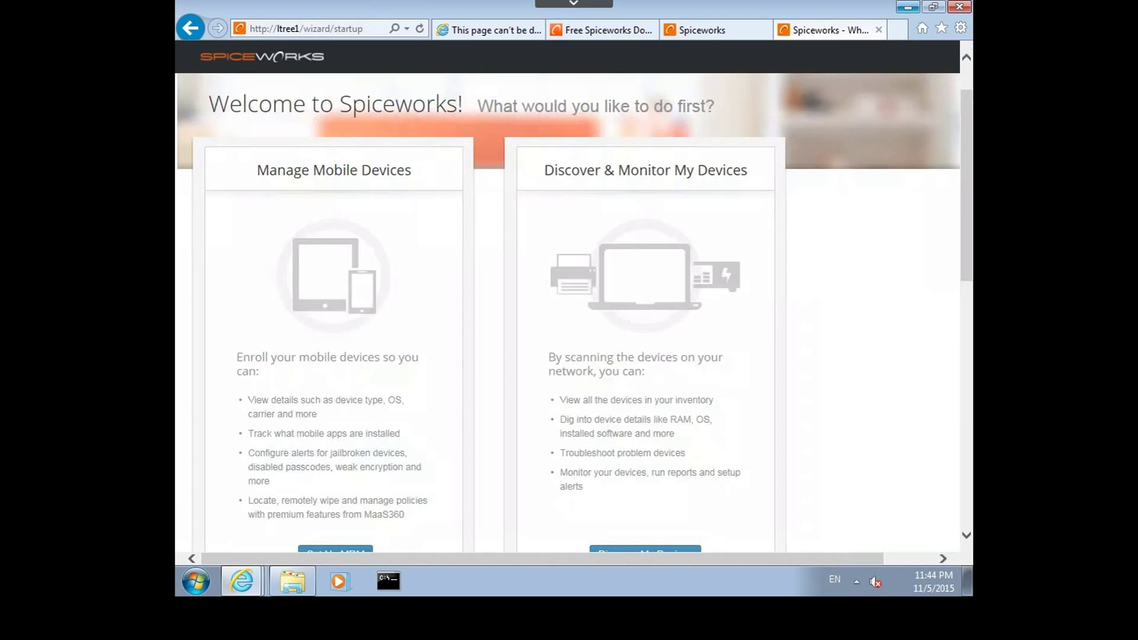
scroll(567, 296, "up", 1)
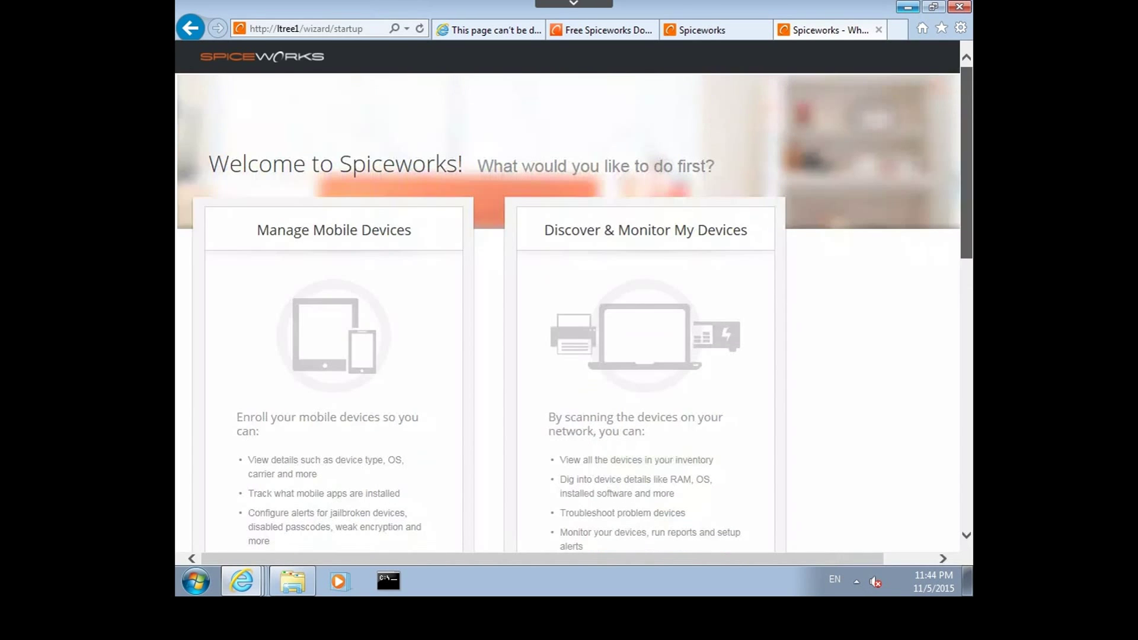
scroll(567, 311, "down", 2)
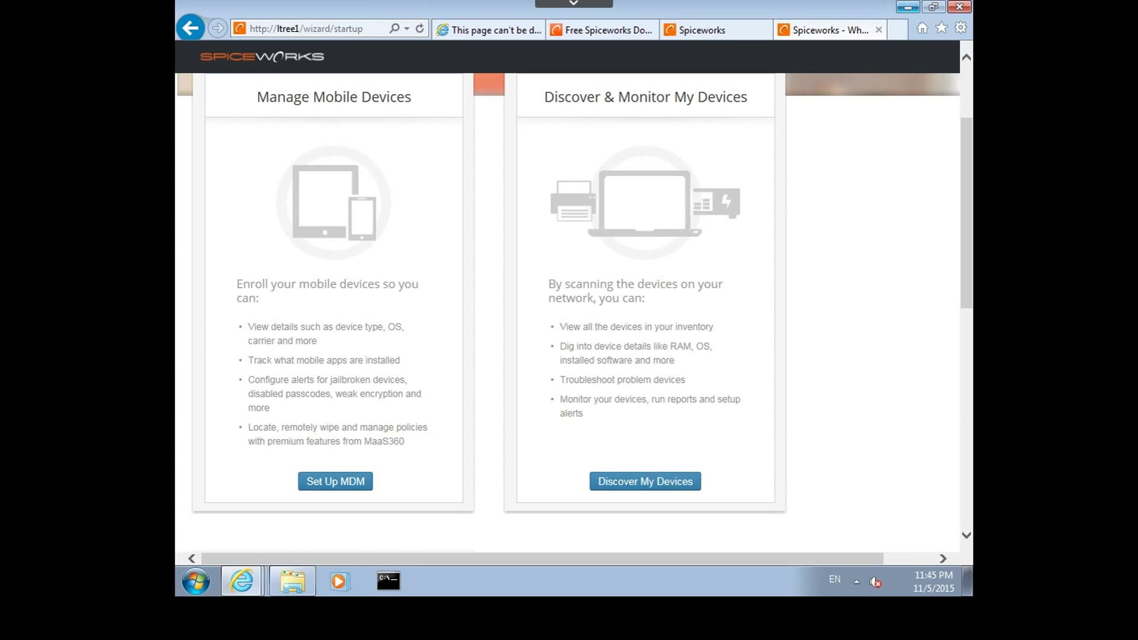
Review the benefits listed under Get My Help Desk Running on the welcome page and choose to configure the help desk.
scroll(574, 313, "down", 1)
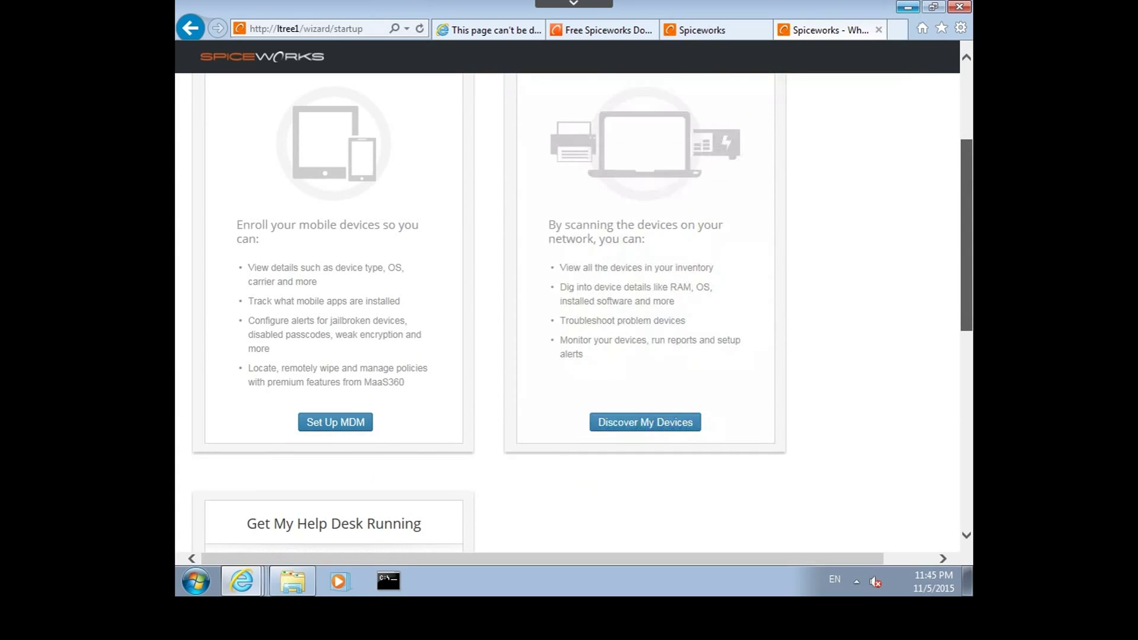
scroll(575, 313, "down", 1)
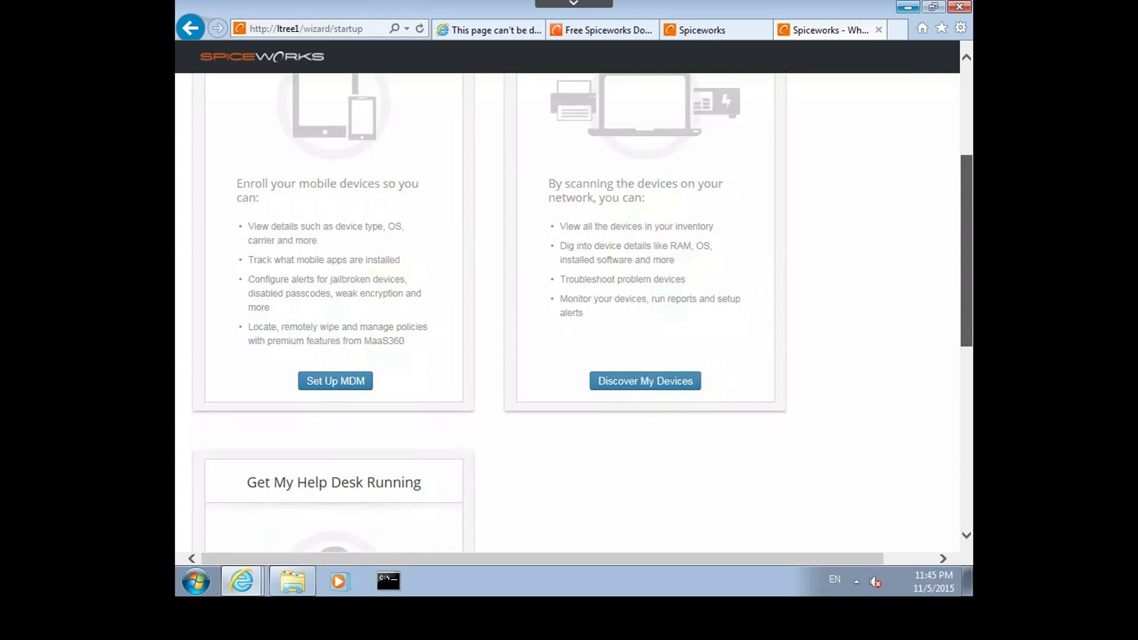
scroll(574, 312, "down", 3)
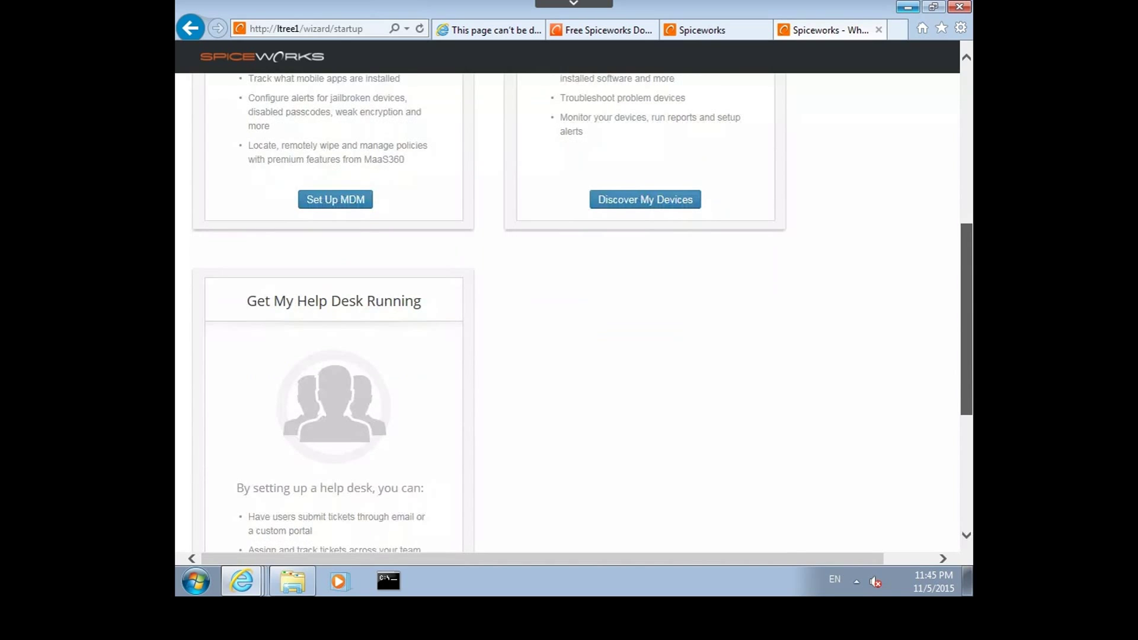
scroll(574, 313, "down", 3)
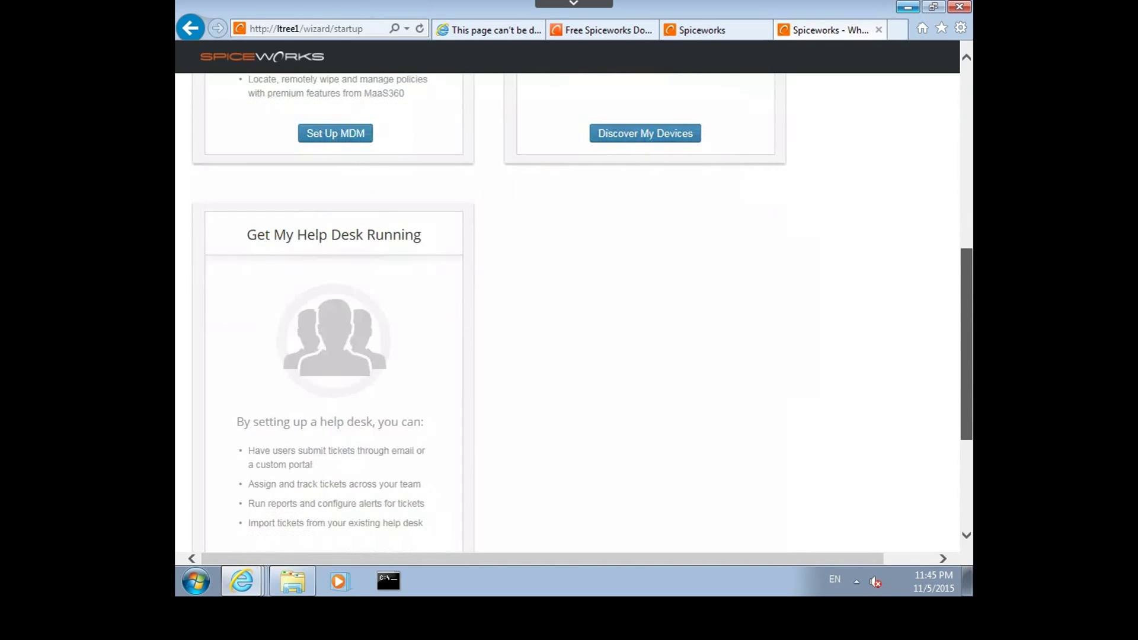
scroll(574, 313, "down", 1)
left_click_drag(966, 396, 965, 429)
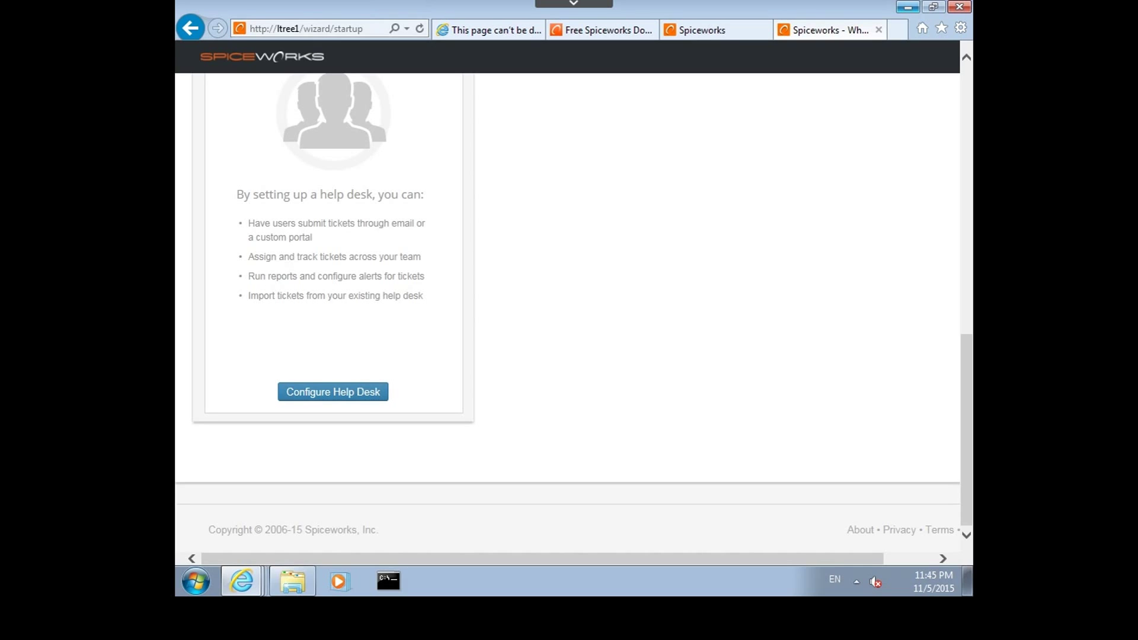
left_click_drag(424, 297, 247, 223)
left_click(333, 391)
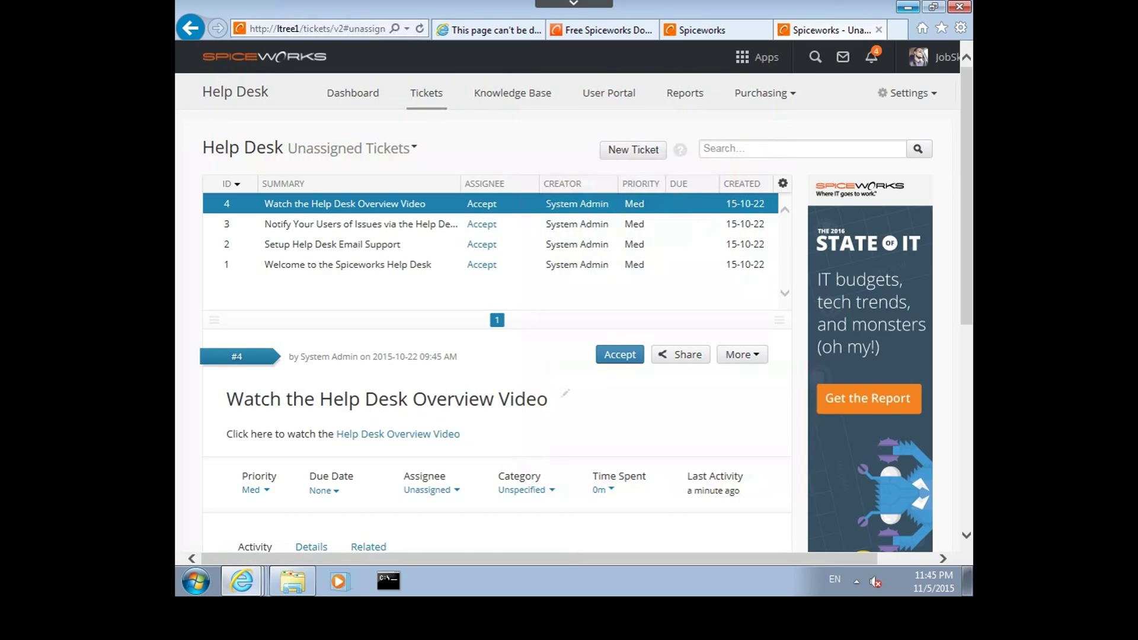
scroll(573, 297, "down", 1)
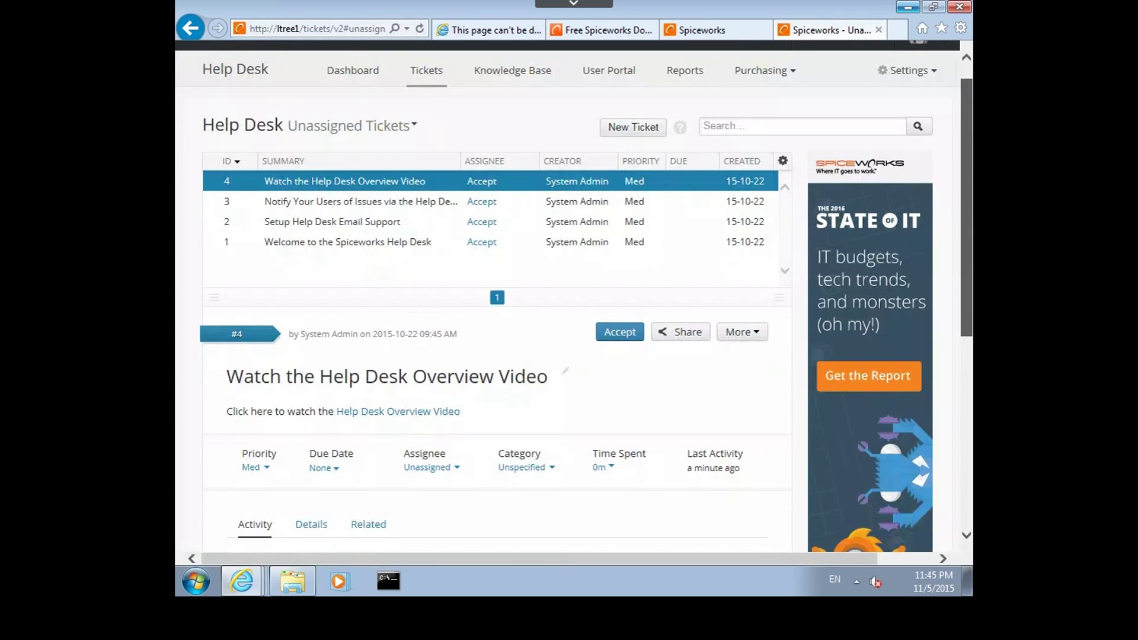